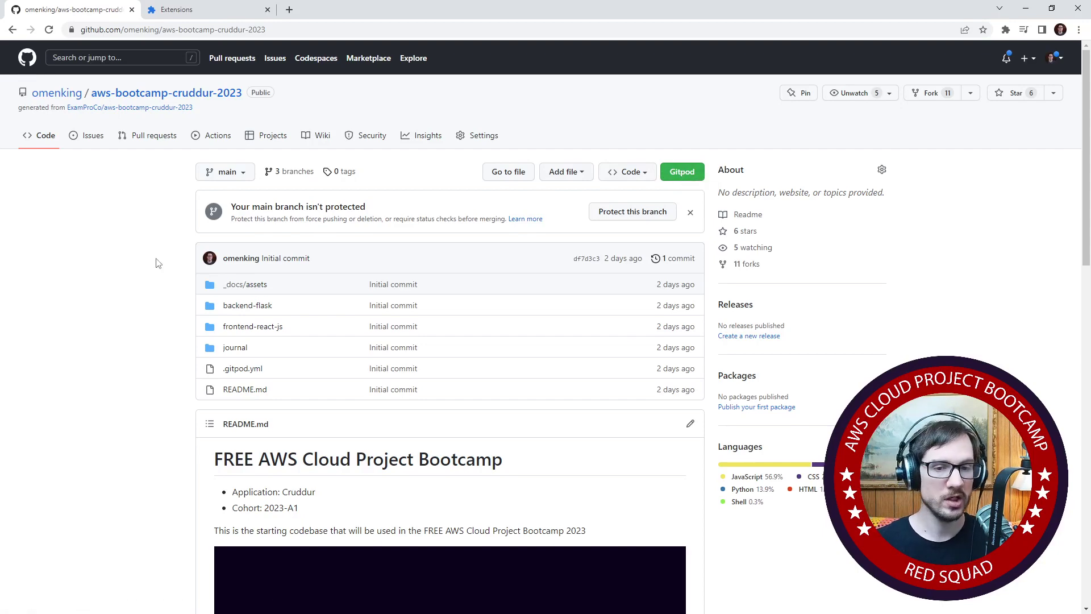
Zoom the aws-bootcamp-cruddur-2023 GitHub repository page to 175%
{"action": "key", "text": "ctrl+plus"}
{"action": "key", "text": "ctrl+plus"}
{"action": "key", "text": "ctrl+plus"}
{"action": "key", "text": "ctrl+plus"}
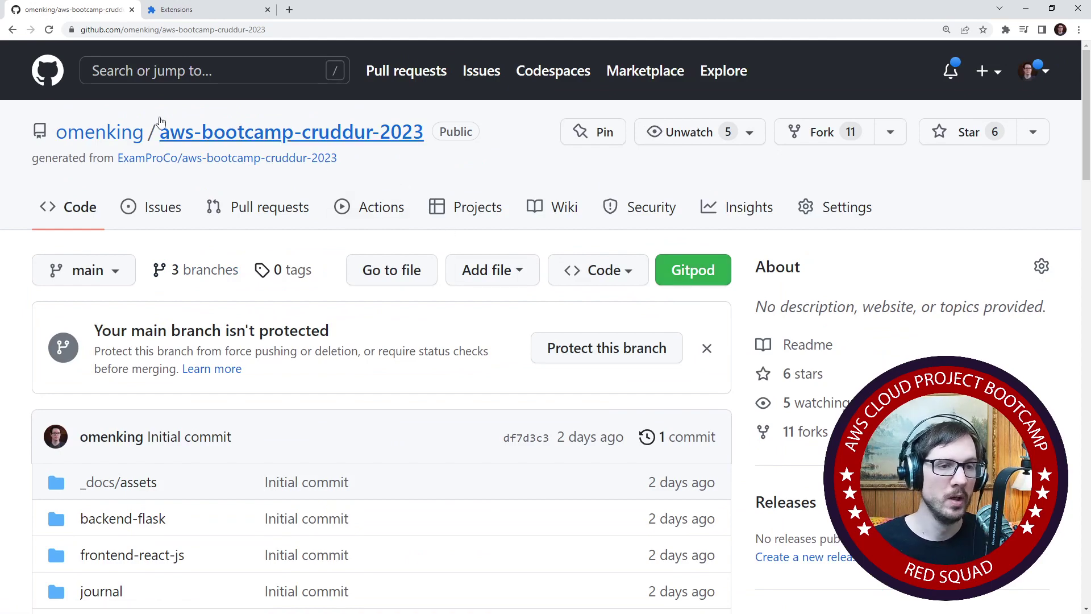
Remove the Gitpod extension from Chrome's installed extensions
{"action": "left_click", "coordinate": [181, 17]}
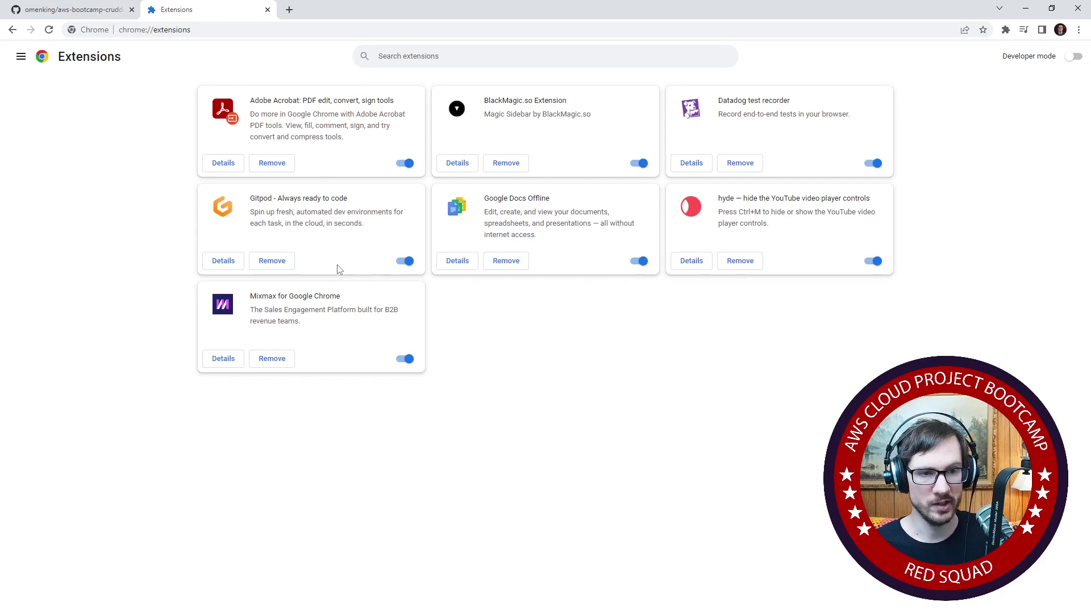
{"action": "left_click", "coordinate": [284, 265]}
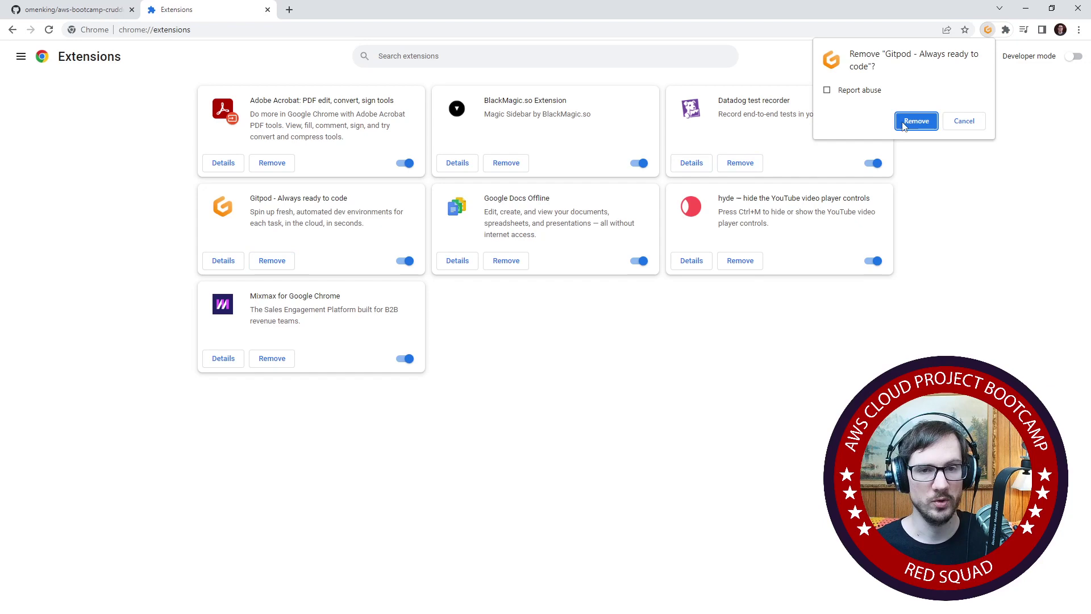
{"action": "left_click", "coordinate": [916, 121]}
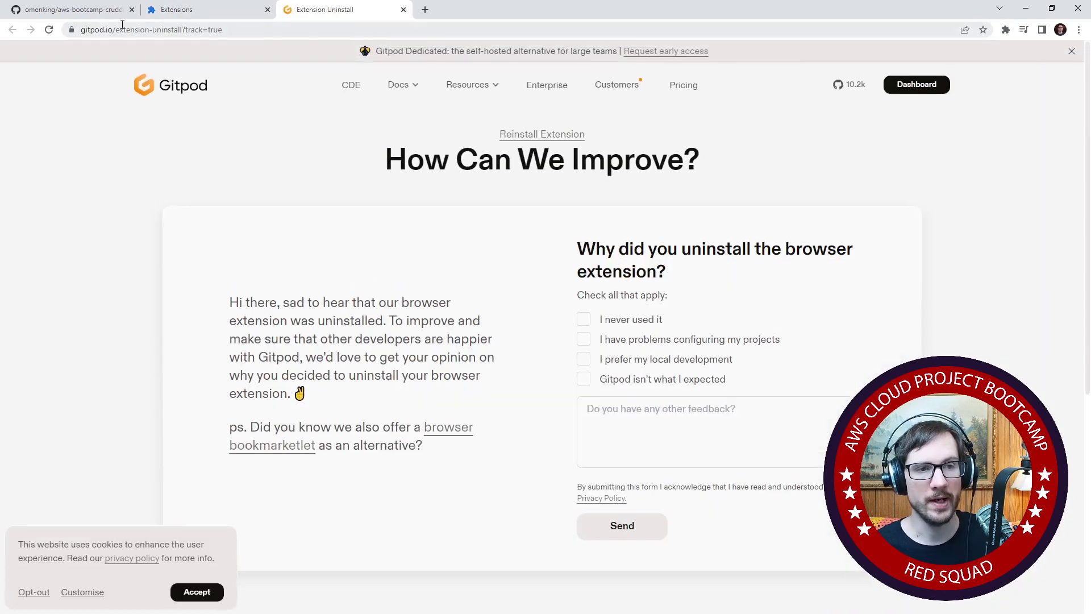
Close the uninstall and extensions tabs and reload the repository page
{"action": "left_click", "coordinate": [404, 10]}
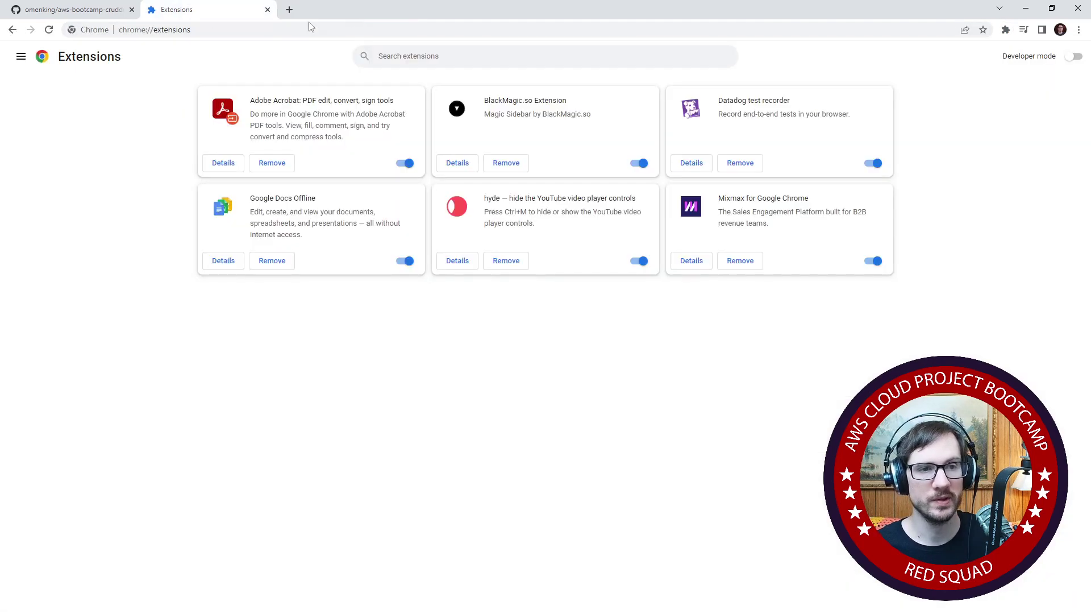
{"action": "left_click", "coordinate": [268, 10]}
{"action": "left_click", "coordinate": [349, 34]}
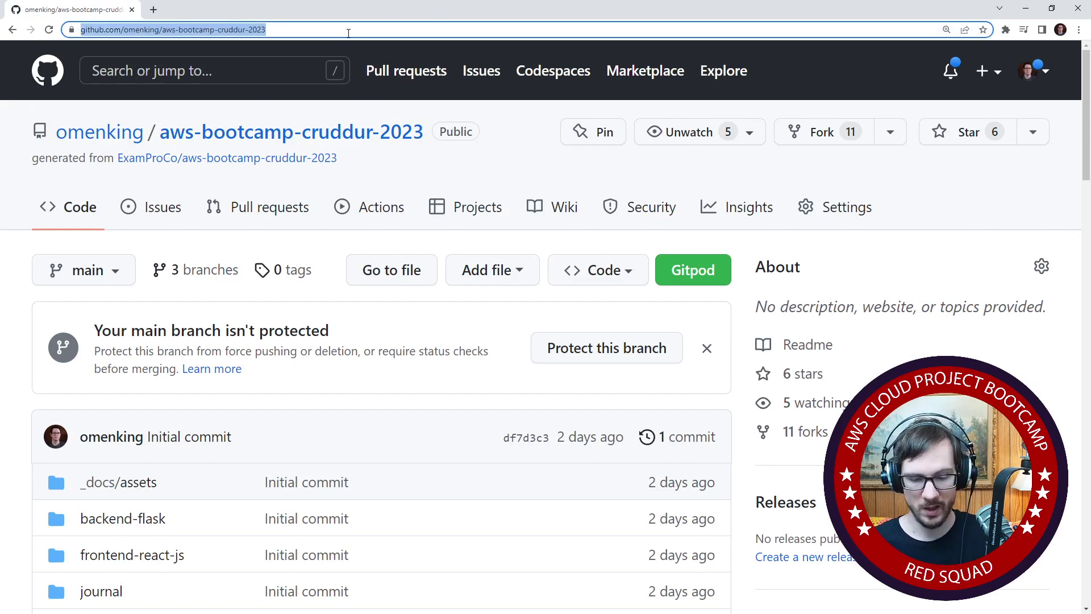
{"action": "key", "text": "Return"}
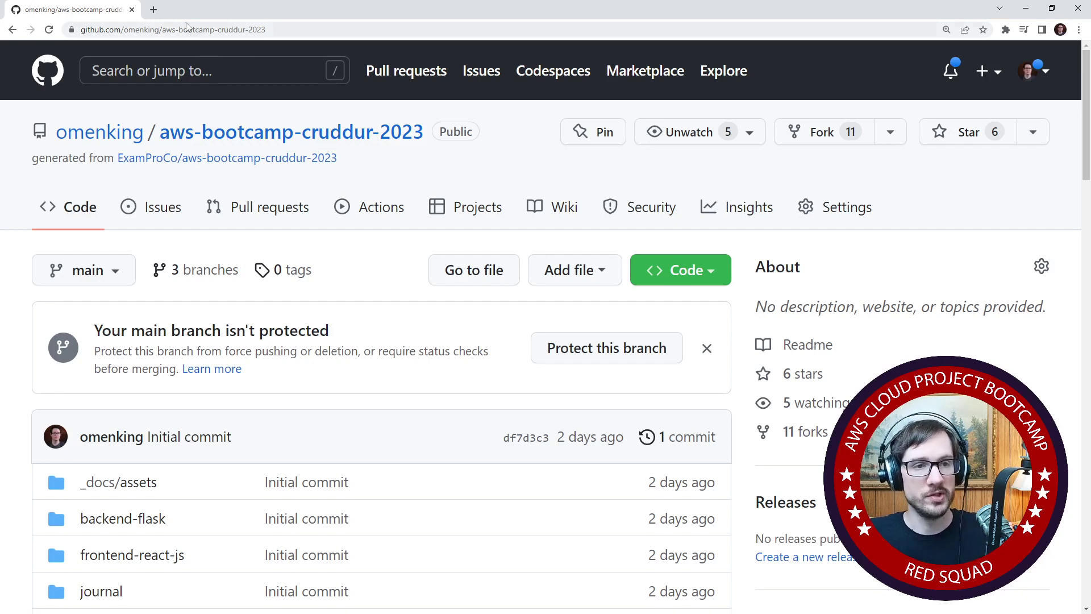
In a new tab, search Google for 'browser extension gitpod'
{"action": "left_click", "coordinate": [153, 9]}
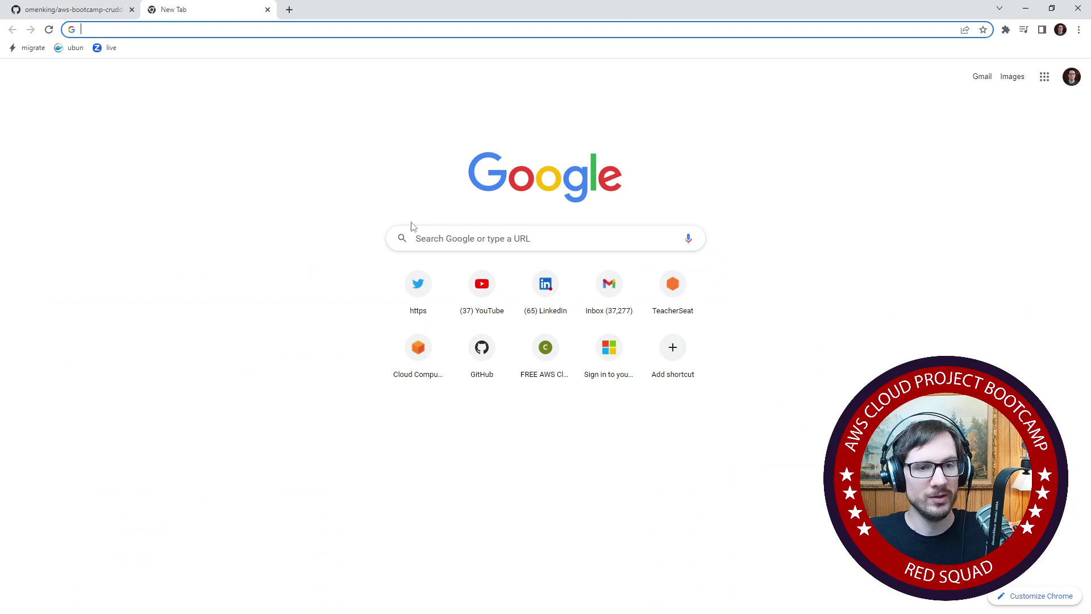
{"action": "left_click", "coordinate": [437, 232]}
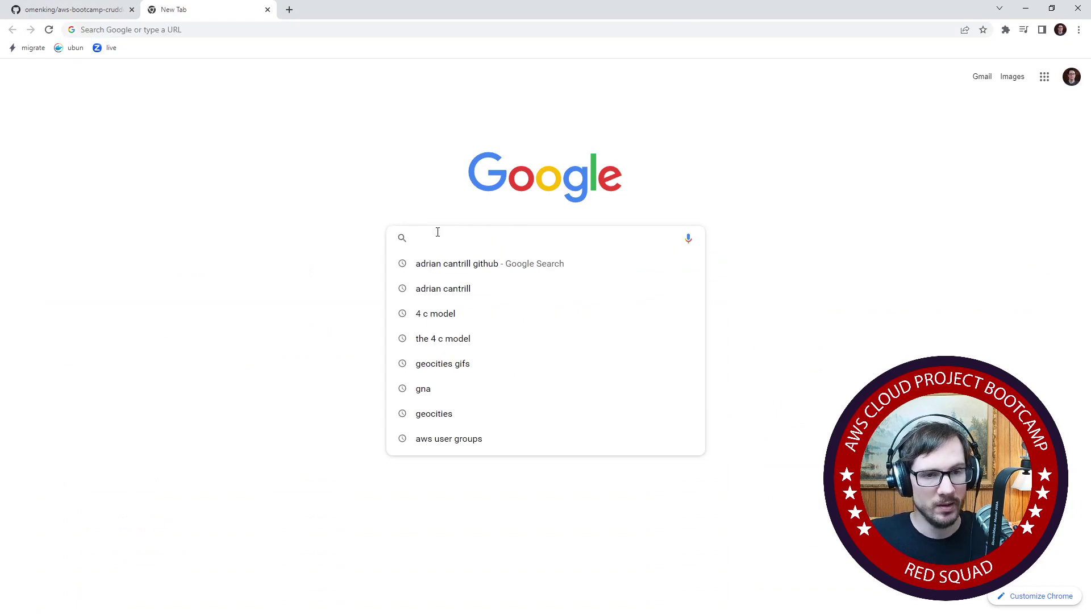
{"action": "type", "text": "chrome"}
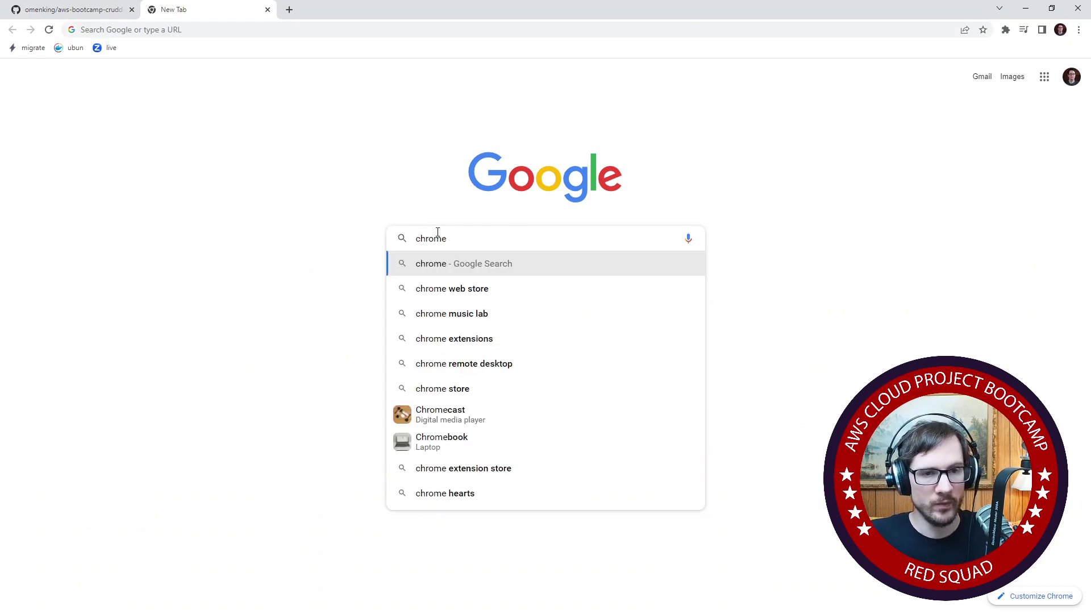
{"action": "type", "text": " extensions"}
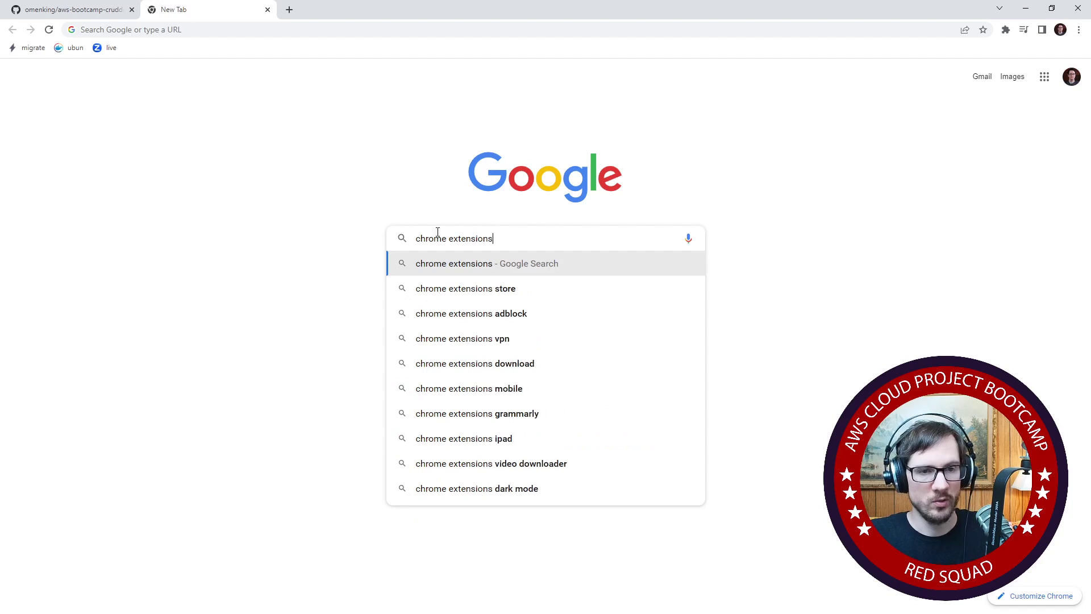
{"action": "key", "text": "ctrl+a"}
{"action": "type", "text": "browser "}
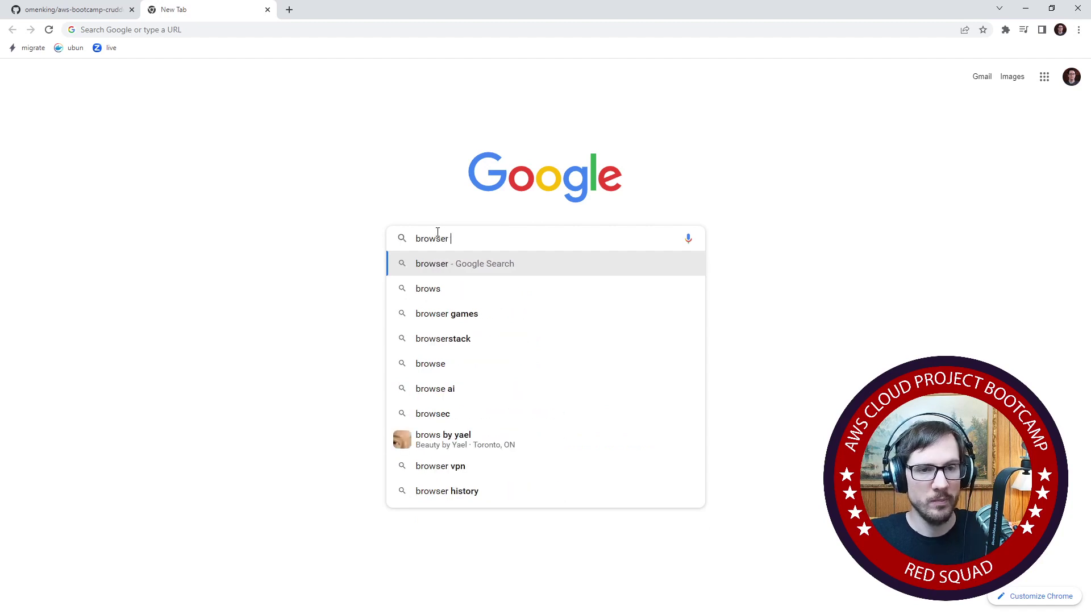
{"action": "type", "text": "exte"}
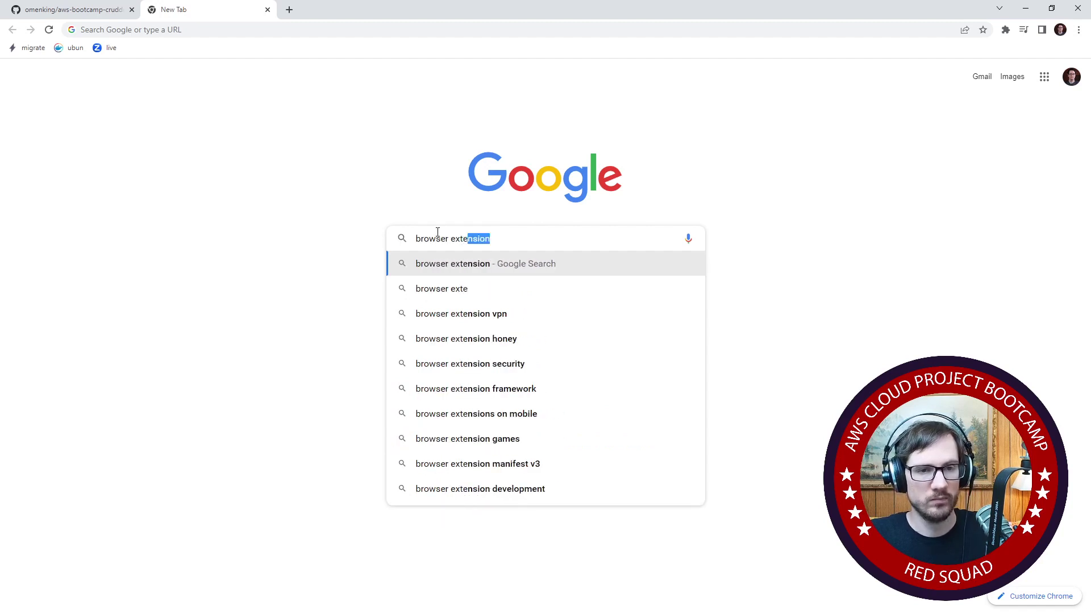
{"action": "type", "text": "nsion gitpod"}
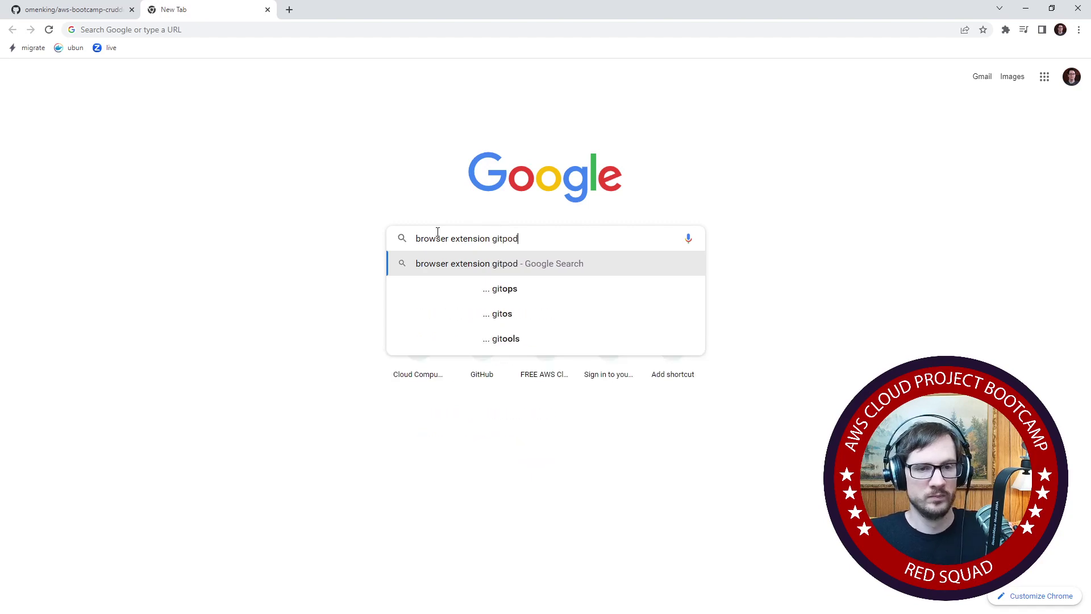
{"action": "key", "text": "Return"}
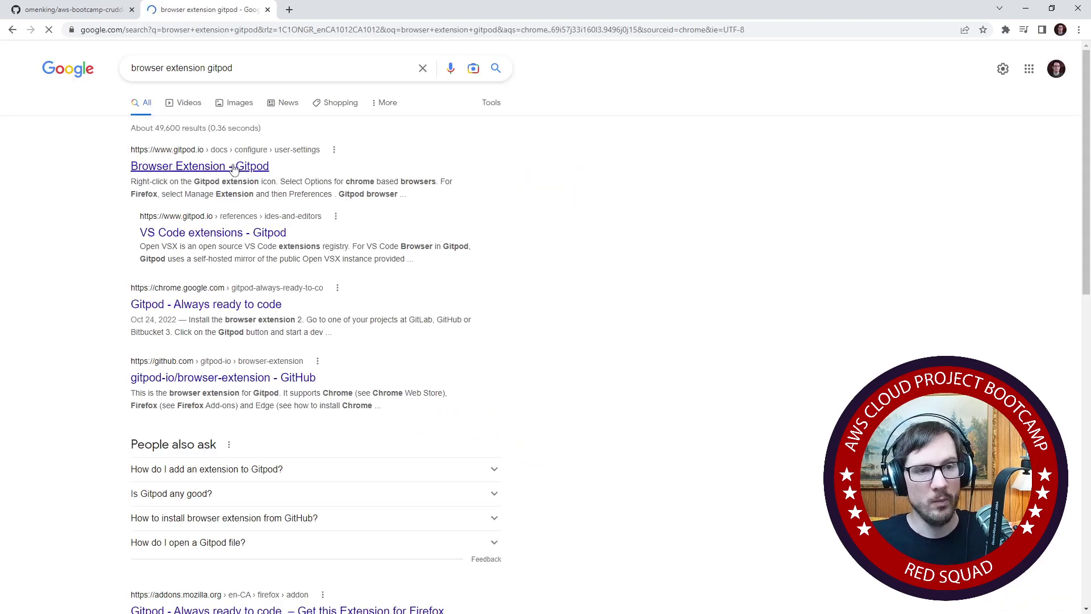
Open the 'Browser Extension - Gitpod' docs page and zoom it to 175%
{"action": "left_click", "coordinate": [234, 170]}
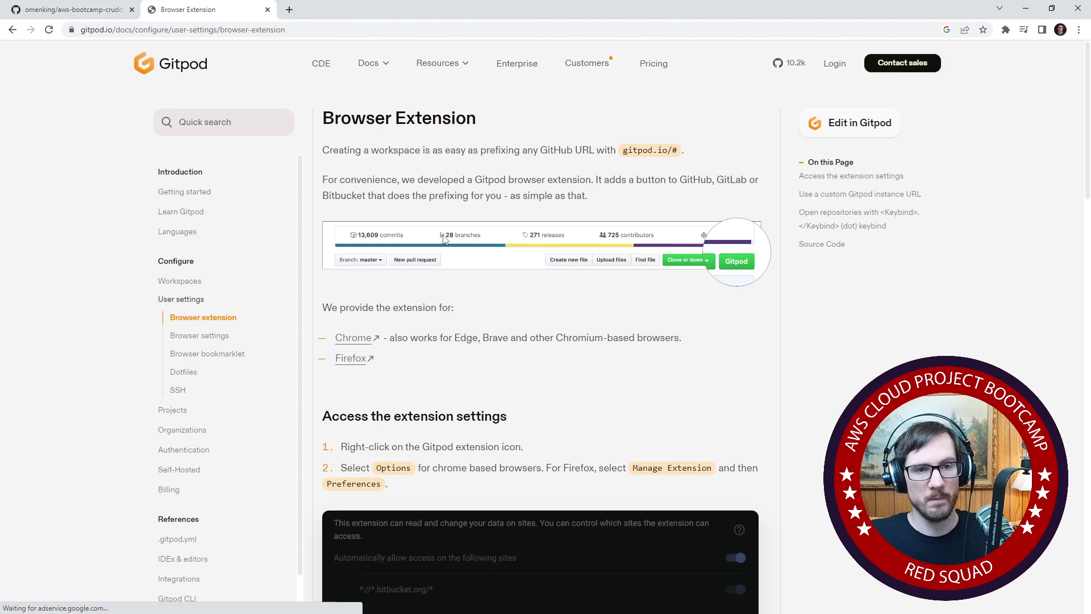
{"action": "scroll", "coordinate": [444, 250], "scroll_direction": "down", "scroll_amount": 4}
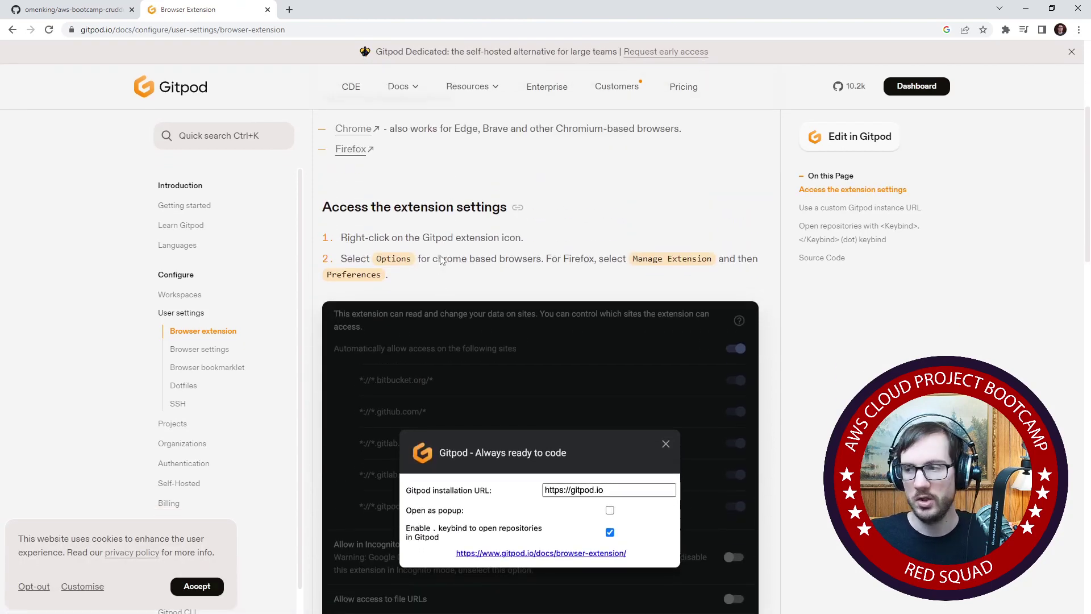
{"action": "scroll", "coordinate": [441, 262], "scroll_direction": "up", "scroll_amount": 5}
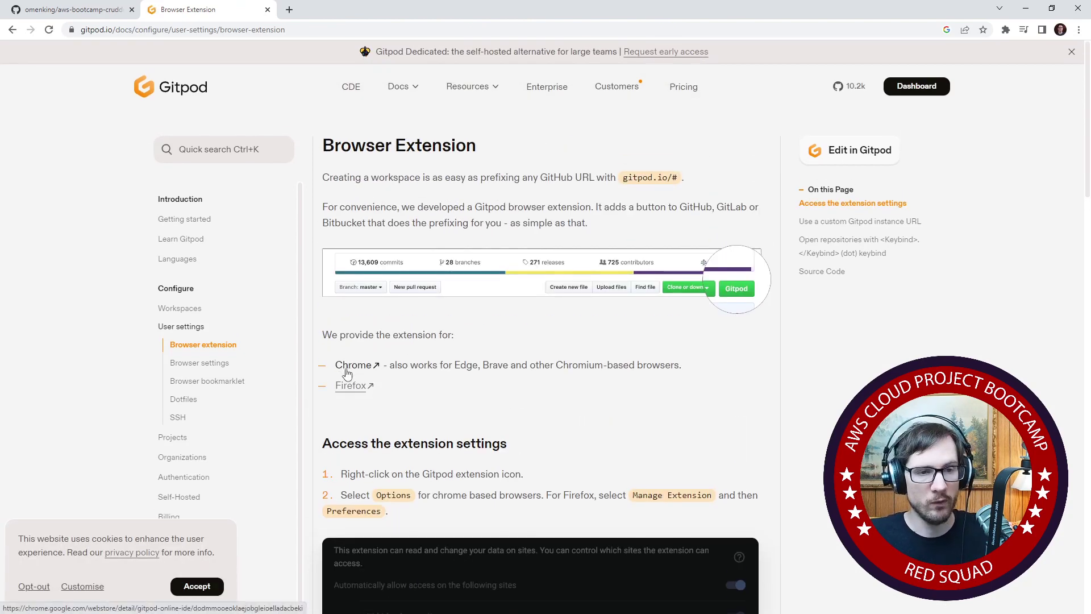
{"action": "key", "text": "ctrl+plus"}
{"action": "key", "text": "ctrl+plus"}
{"action": "key", "text": "ctrl+plus"}
{"action": "key", "text": "ctrl+plus"}
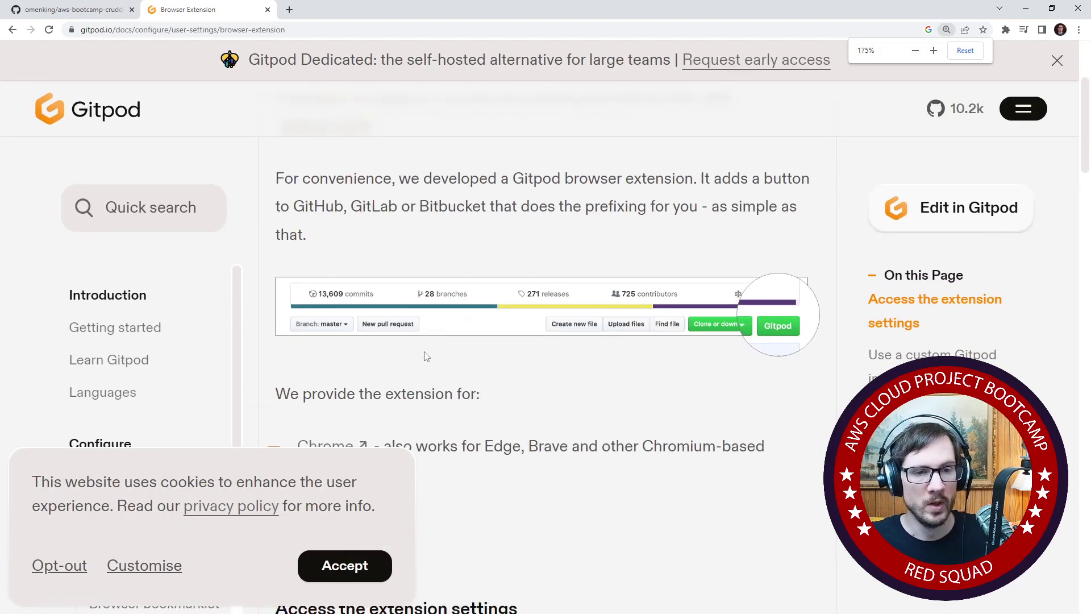
Follow the Chrome link for Chromium-based browsers to Gitpod's Chrome Web Store listing
{"action": "scroll", "coordinate": [471, 355], "scroll_direction": "down", "scroll_amount": 3}
{"action": "left_click_drag", "start_coordinate": [476, 368], "coordinate": [668, 372]}
{"action": "left_click", "coordinate": [596, 412]}
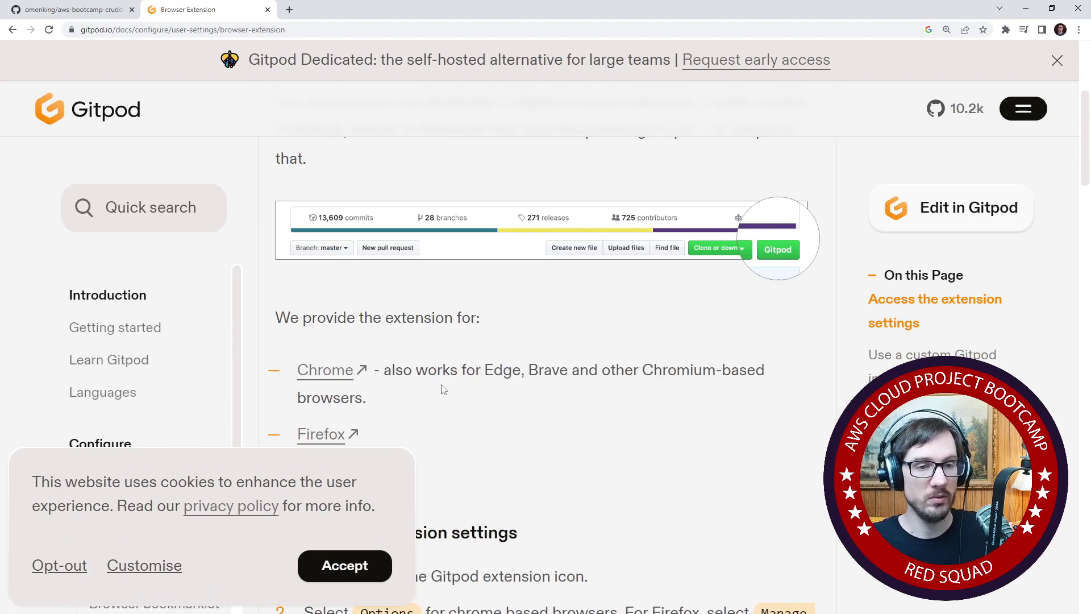
{"action": "left_click", "coordinate": [347, 376]}
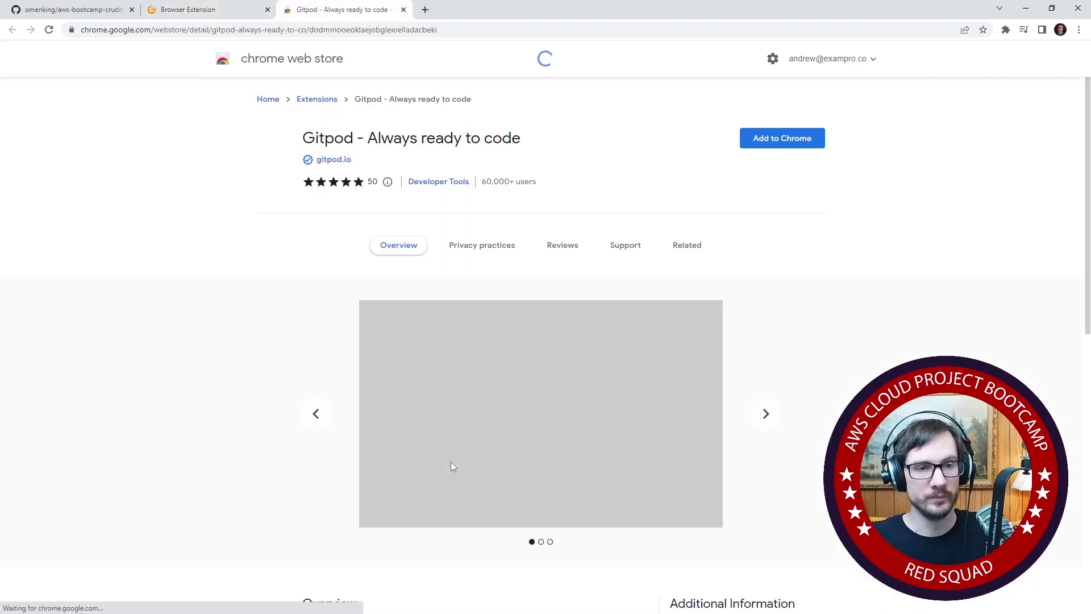
Add 'Gitpod - Always ready to code' to Chrome and verify it in chrome://extensions
{"action": "left_click", "coordinate": [761, 139]}
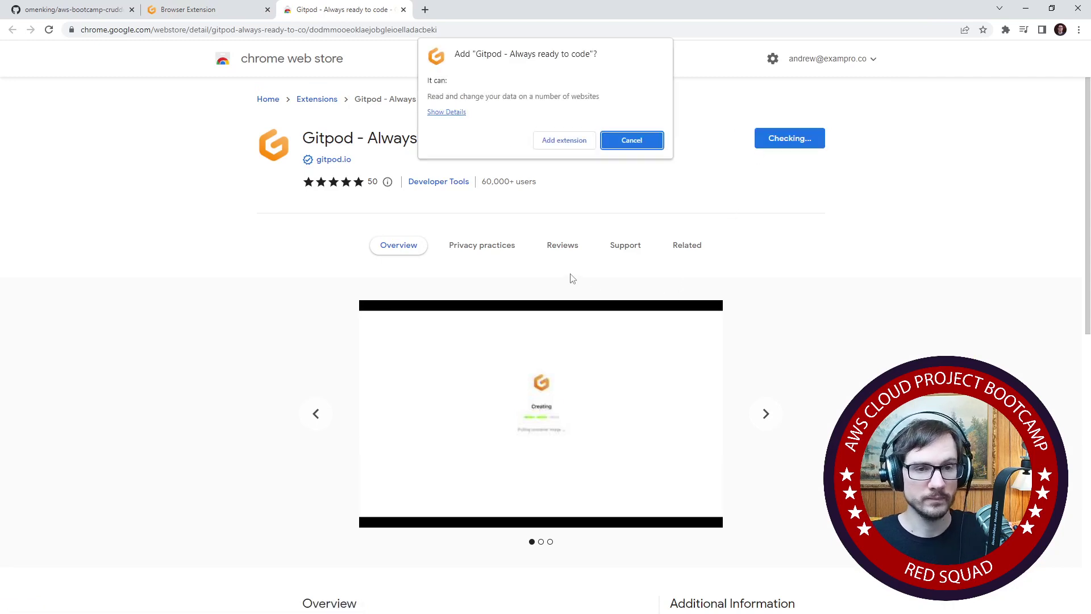
{"action": "left_click", "coordinate": [569, 142]}
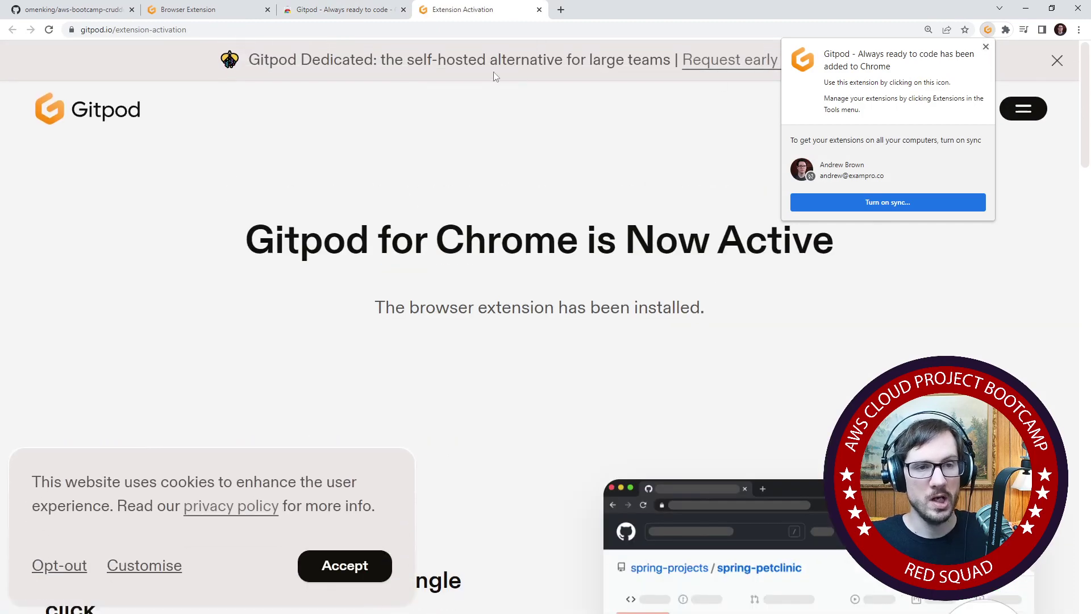
{"action": "left_click", "coordinate": [236, 12]}
{"action": "left_click", "coordinate": [227, 30]}
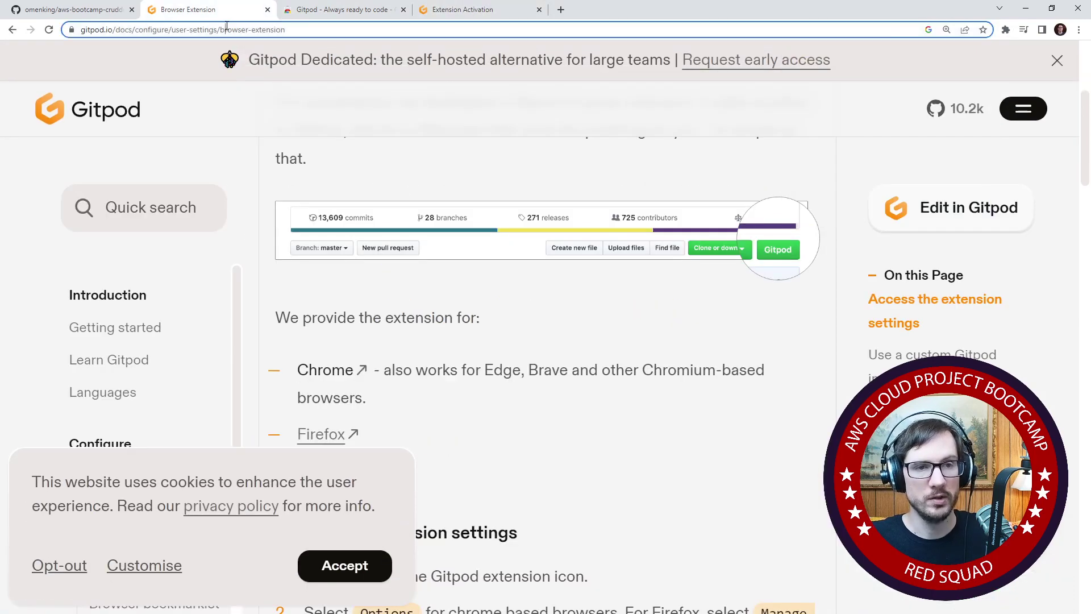
{"action": "type", "text": "chrome://ex"}
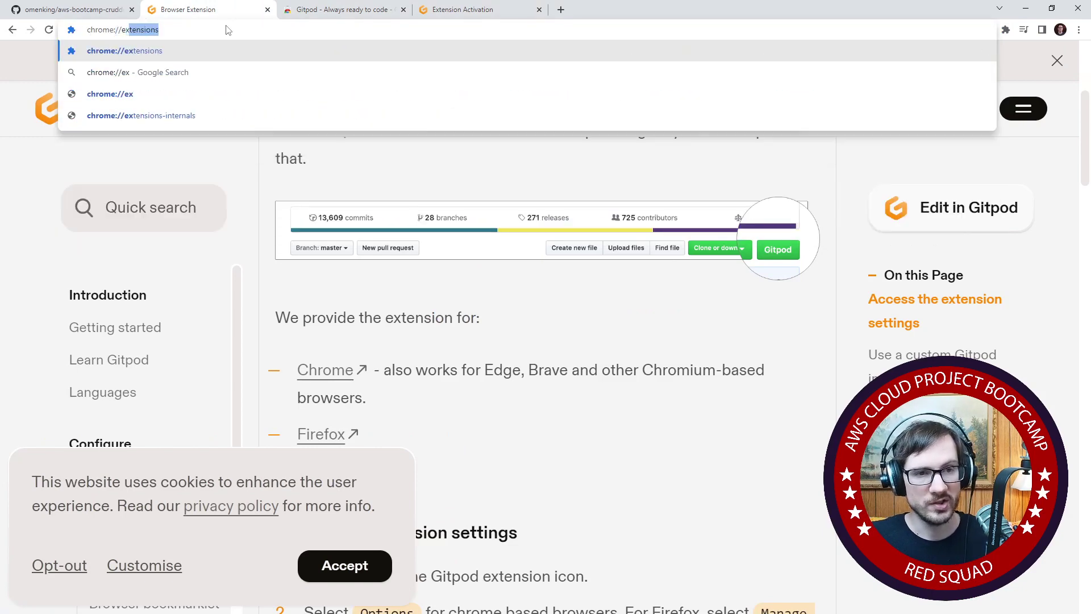
{"action": "key", "text": "Return"}
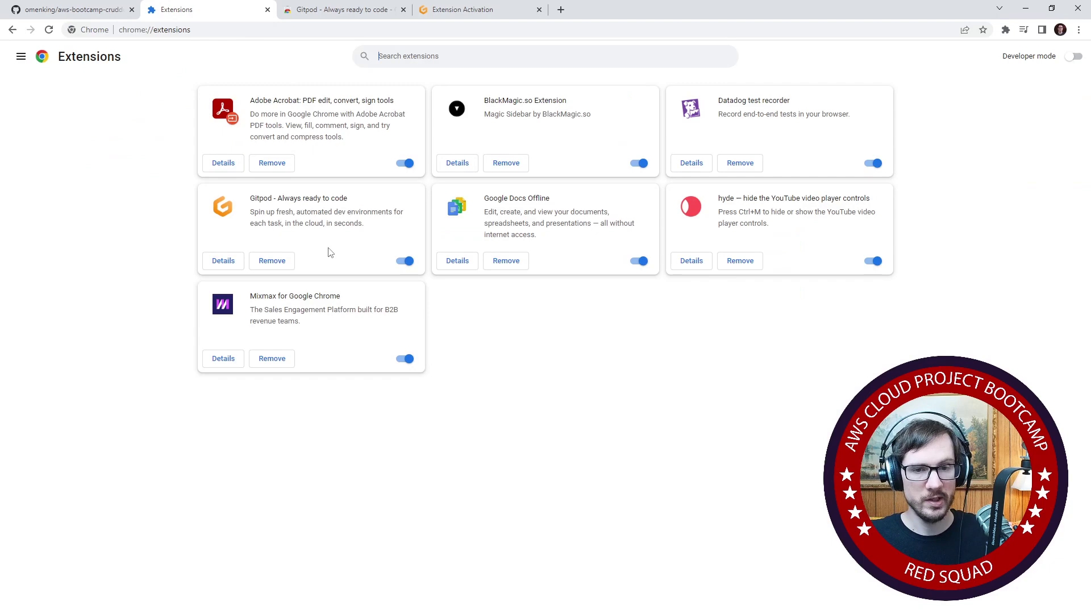
Refresh the repository tab with F5 so the Gitpod button shows, then select its URL
{"action": "left_click", "coordinate": [82, 13]}
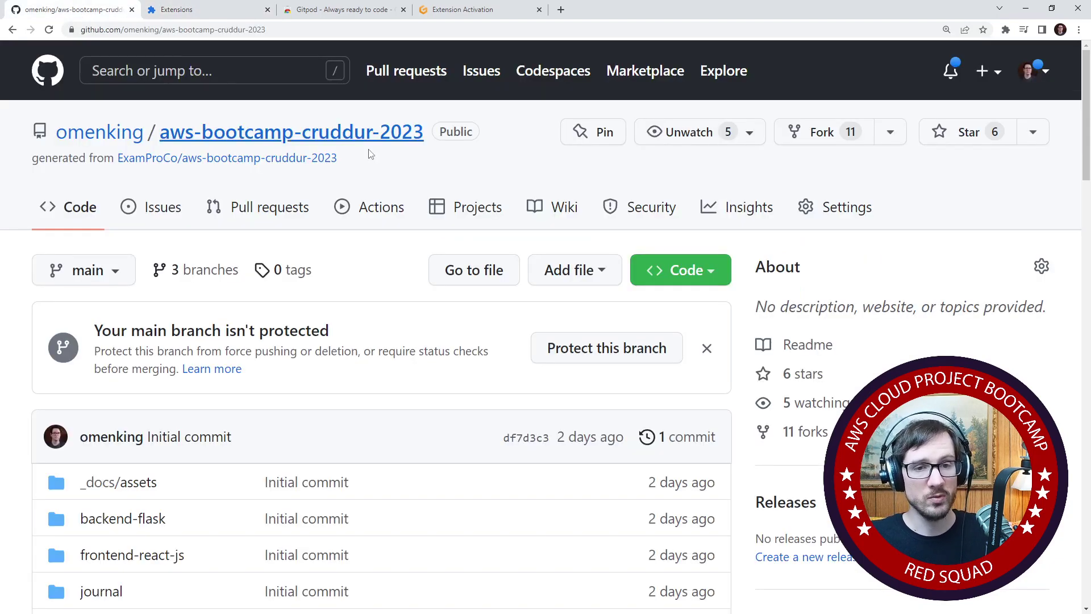
{"action": "key", "text": "F5"}
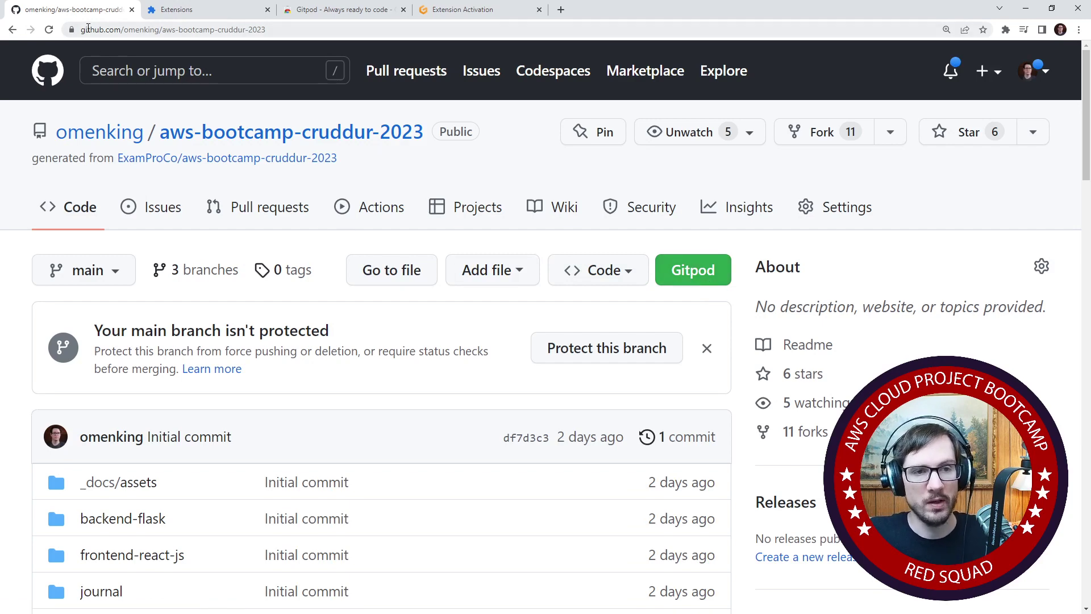
{"action": "left_click", "coordinate": [107, 29]}
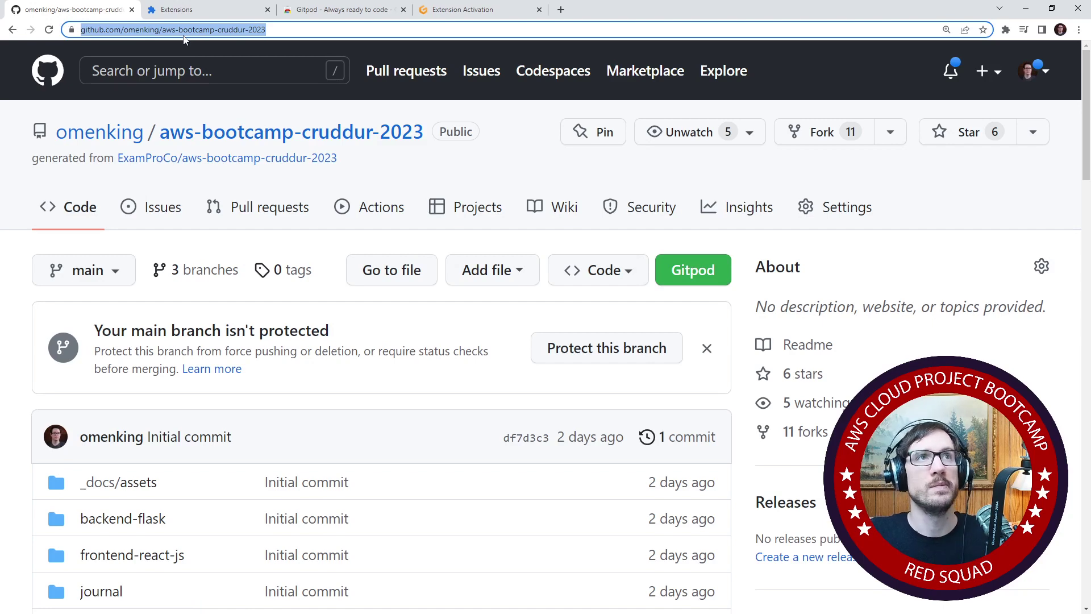
{"action": "key", "text": "alt+Tab"}
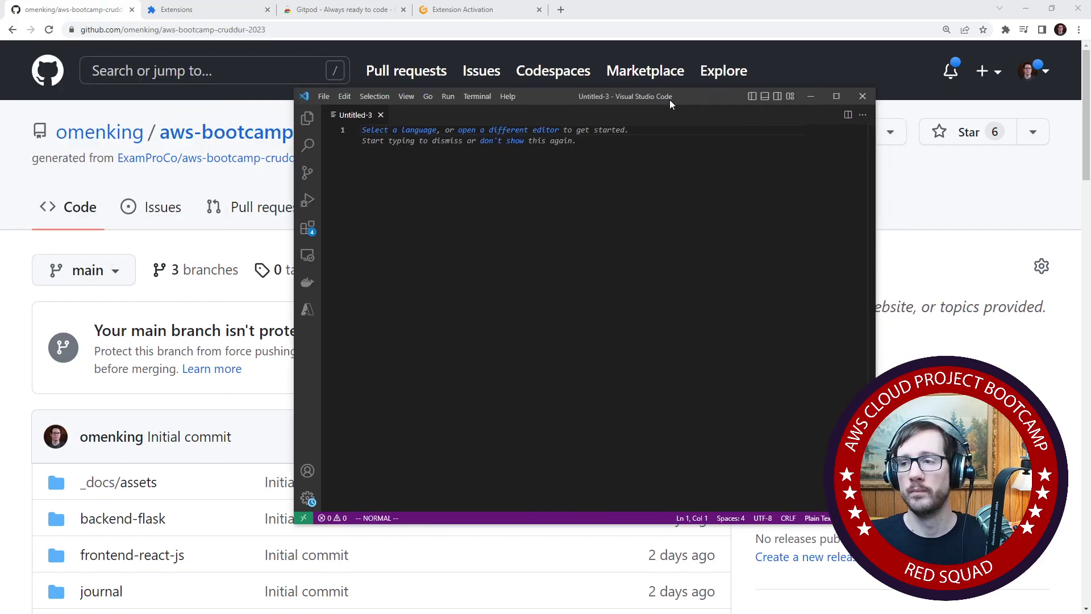
Move the blank Untitled-3 VS Code window to the left of the screen
{"action": "left_click_drag", "start_coordinate": [670, 100], "coordinate": [173, 149]}
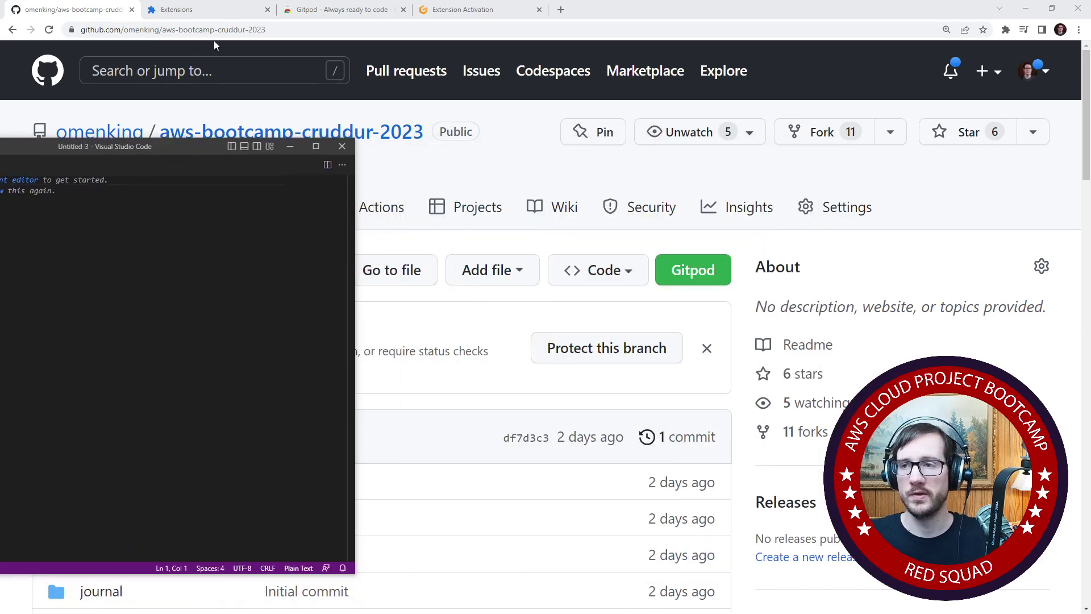
Paste the repository URL into Untitled-3 and zoom the editor in two steps
{"action": "left_click", "coordinate": [219, 30]}
{"action": "key", "text": "ctrl+a"}
{"action": "key", "text": "ctrl+c"}
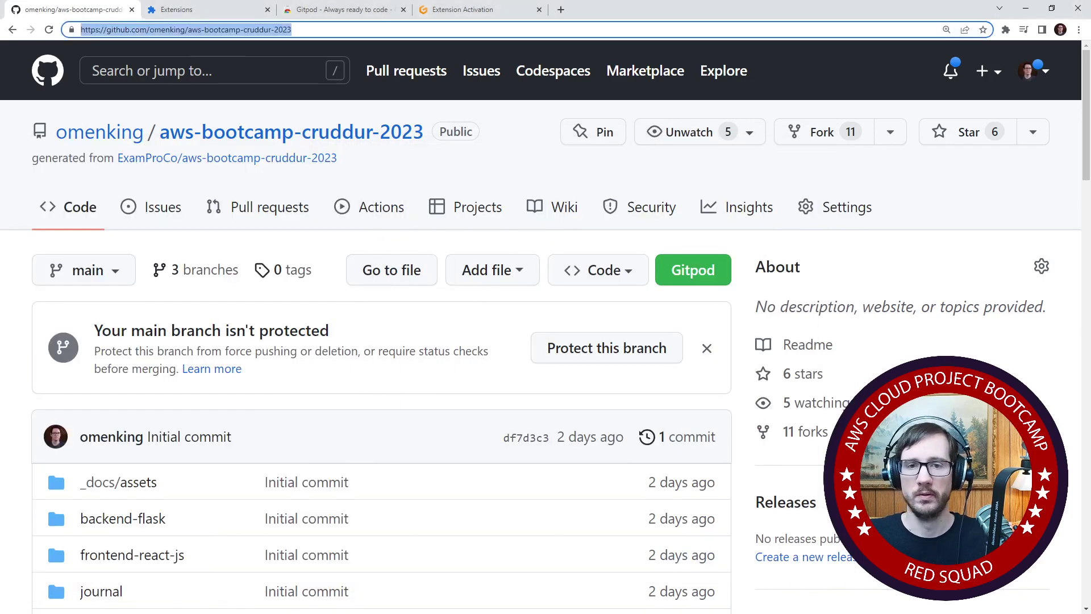
{"action": "key", "text": "alt+Tab"}
{"action": "left_click_drag", "start_coordinate": [193, 148], "coordinate": [658, 116]}
{"action": "right_click", "coordinate": [430, 197]}
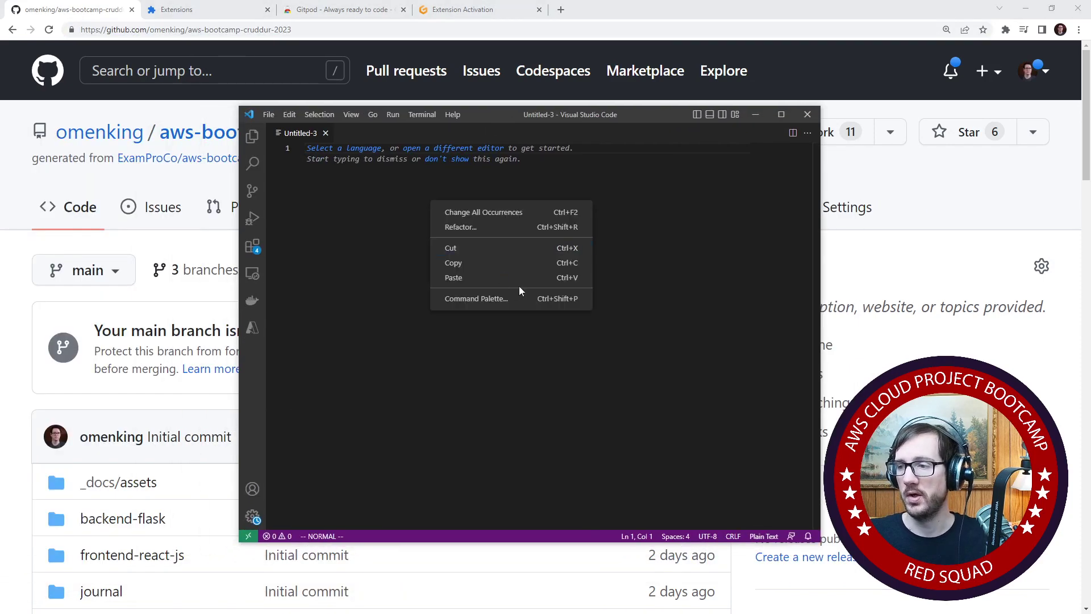
{"action": "left_click", "coordinate": [501, 282]}
{"action": "key", "text": "ctrl+equal"}
{"action": "key", "text": "ctrl+equal"}
{"action": "key", "text": "ctrl+equal"}
{"action": "key", "text": "ctrl+equal"}
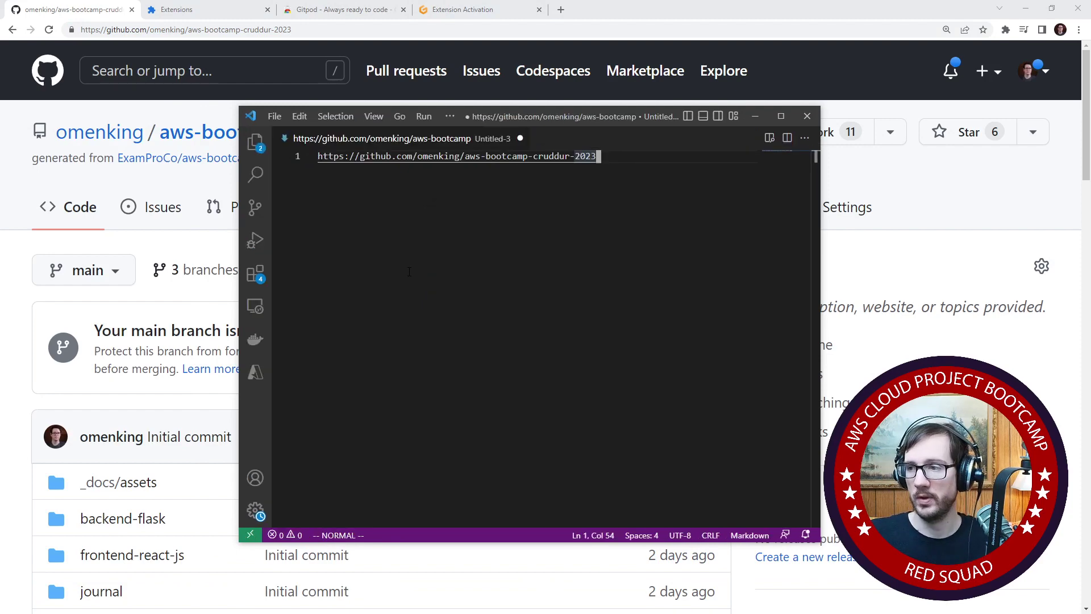
{"action": "key", "text": "ctrl+equal"}
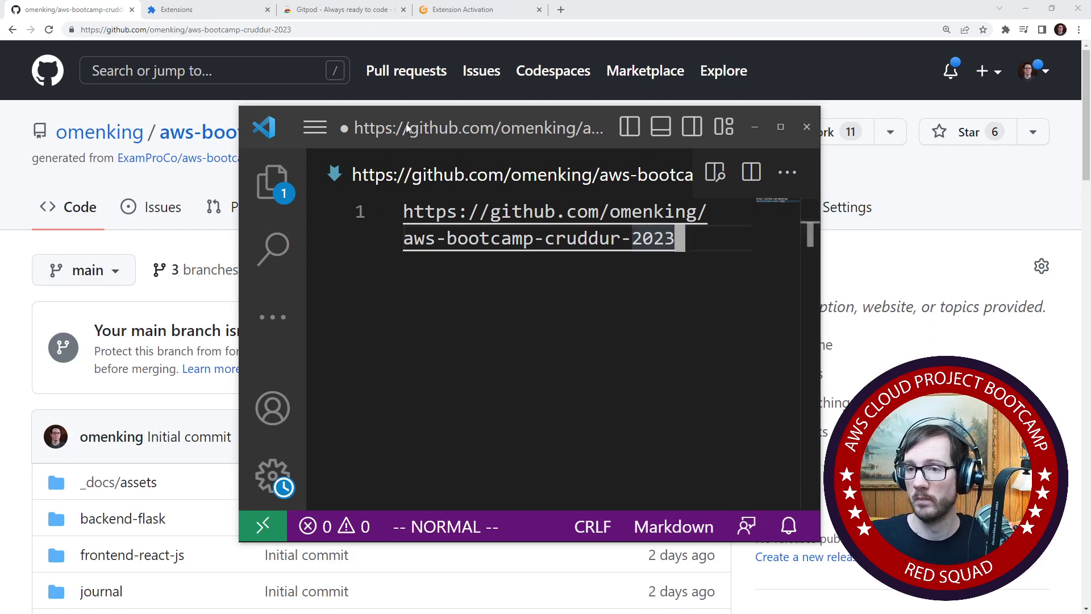
Copy the link address of the green Gitpod button on the repository page
{"action": "left_click_drag", "start_coordinate": [617, 125], "coordinate": [3, 128]}
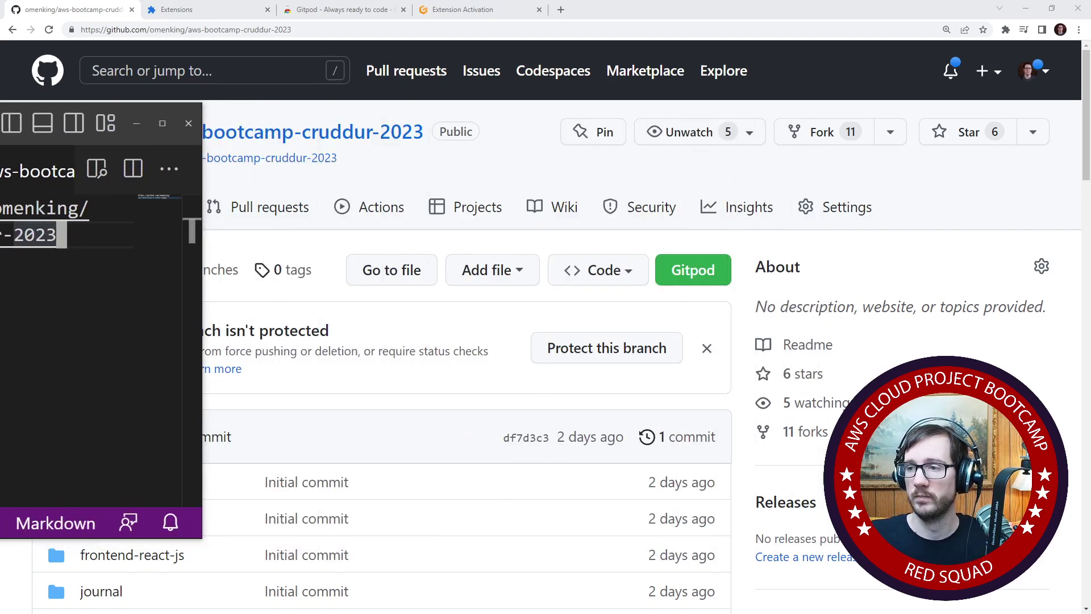
{"action": "left_click", "coordinate": [749, 251]}
{"action": "right_click", "coordinate": [694, 269]}
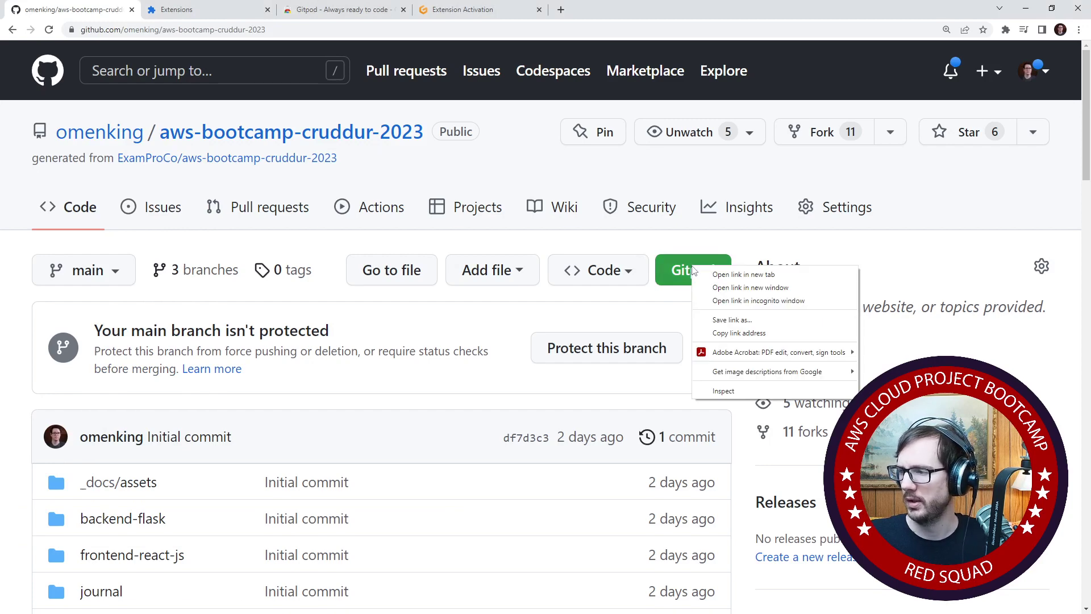
{"action": "left_click", "coordinate": [739, 333]}
{"action": "key", "text": "alt+Tab"}
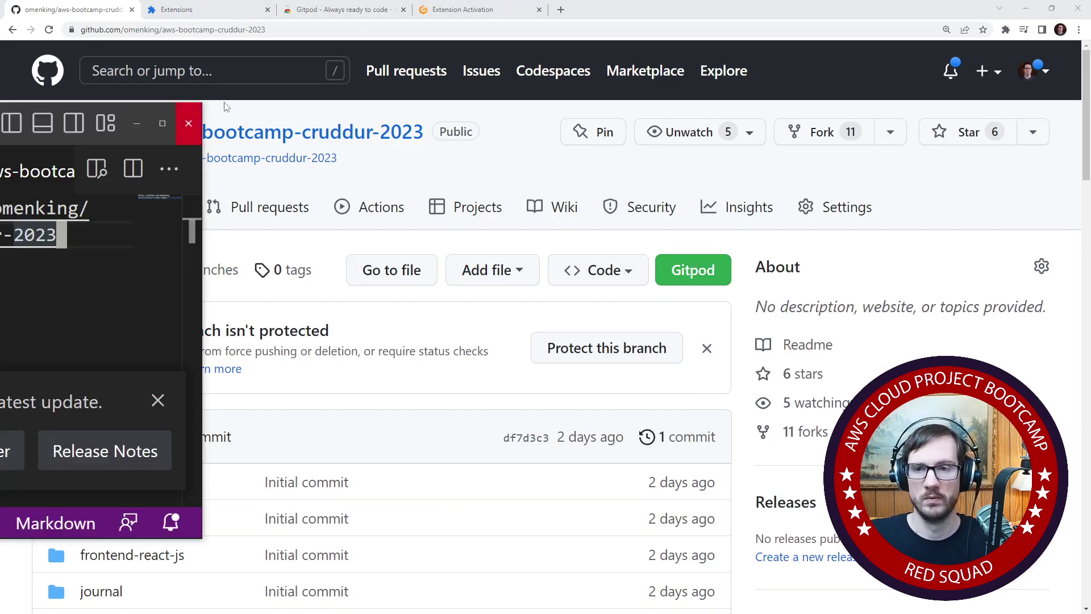
{"action": "left_click_drag", "start_coordinate": [102, 109], "coordinate": [654, 86]}
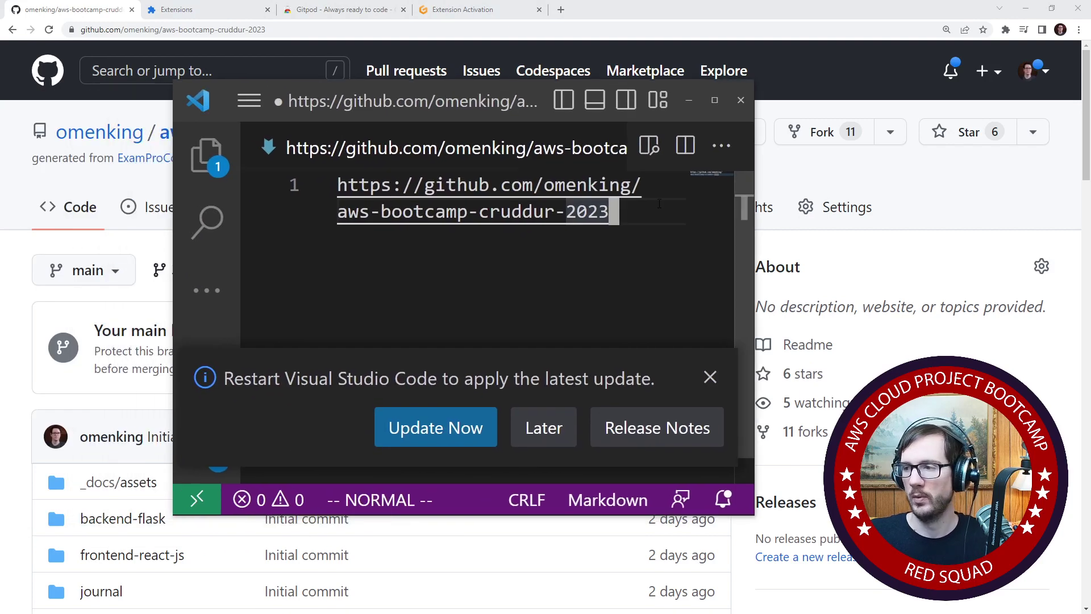
Add blank lines below the GitHub URL and paste the Gitpod link on line 4
{"action": "key", "text": "0"}
{"action": "key", "text": "$"}
{"action": "key", "text": "o"}
{"action": "key", "text": "Return"}
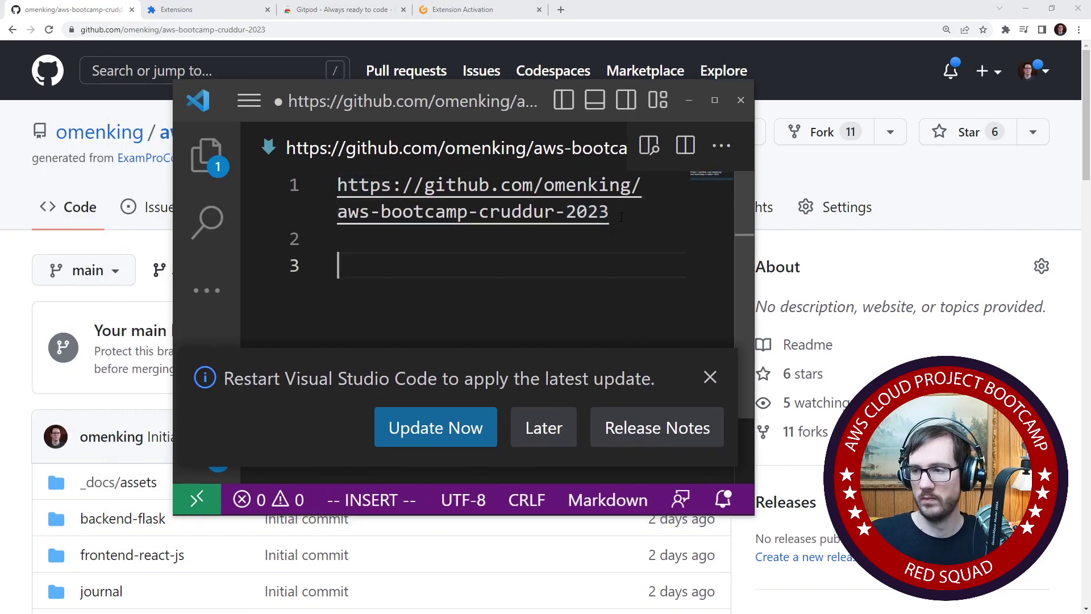
{"action": "key", "text": "Return"}
{"action": "key", "text": "Escape"}
{"action": "right_click", "coordinate": [341, 292]}
{"action": "scroll", "coordinate": [430, 427], "scroll_direction": "down", "scroll_amount": 1}
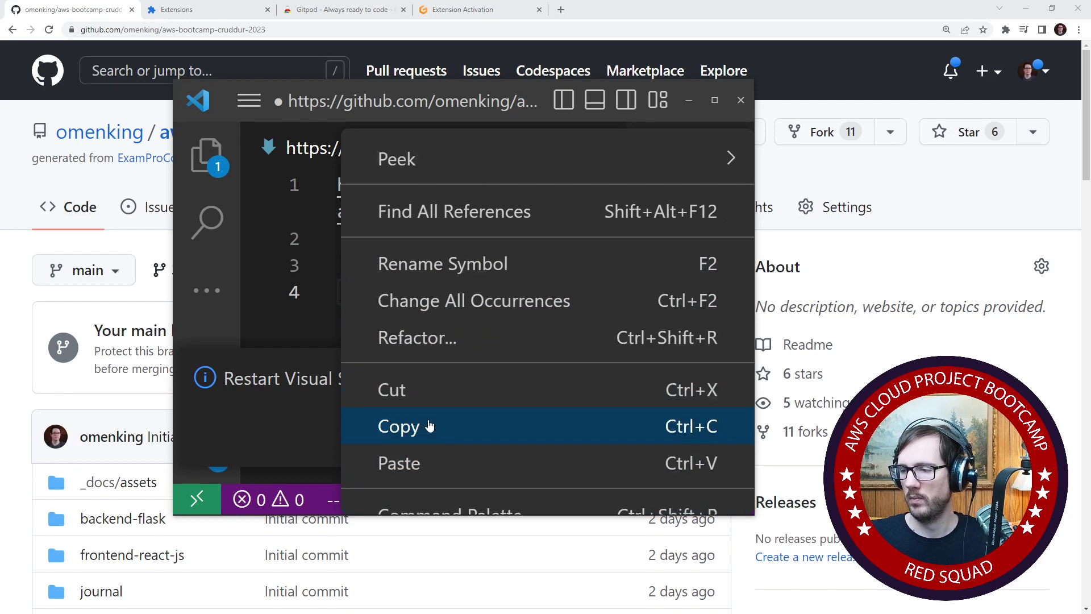
{"action": "scroll", "coordinate": [430, 427], "scroll_direction": "down", "scroll_amount": 1}
{"action": "left_click", "coordinate": [430, 427]}
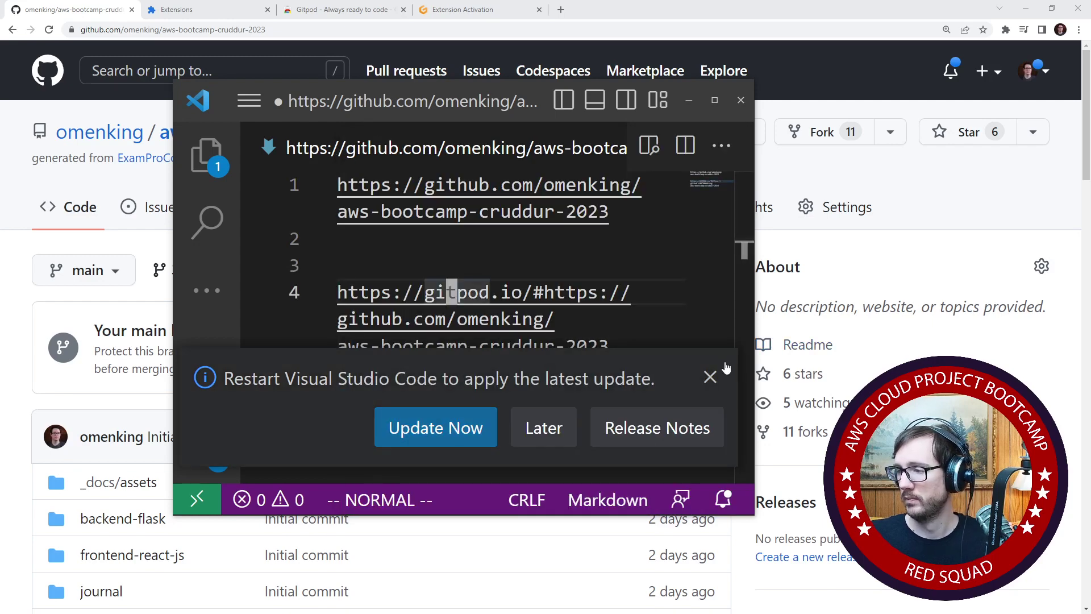
Dismiss the update notice and widen the VS Code window so line 4 fits
{"action": "left_click", "coordinate": [710, 377]}
{"action": "left_click_drag", "start_coordinate": [754, 285], "coordinate": [1041, 284]}
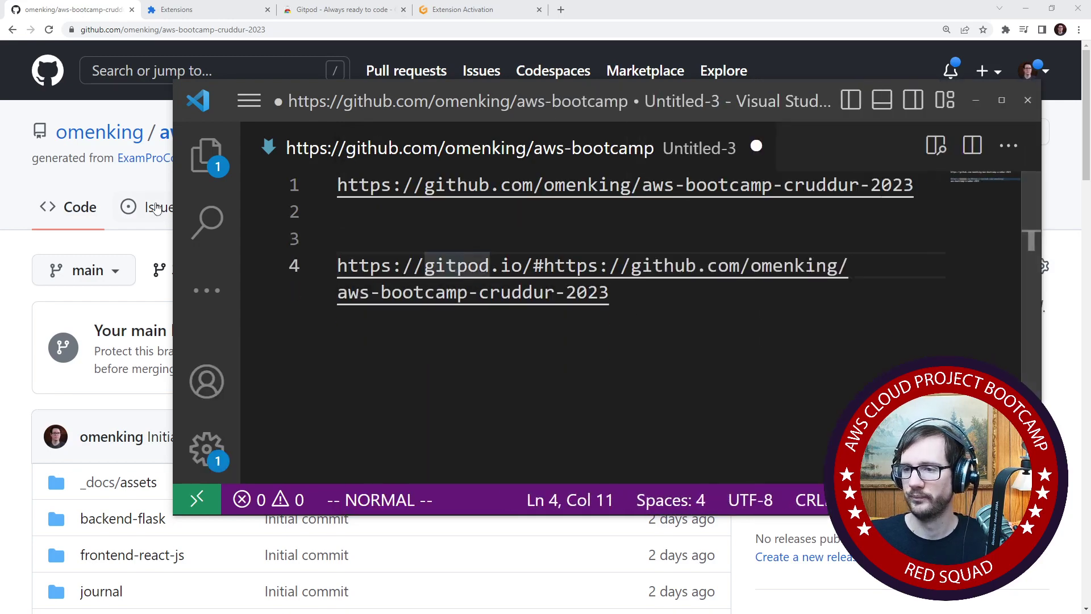
{"action": "left_click_drag", "start_coordinate": [174, 209], "coordinate": [0, 209]}
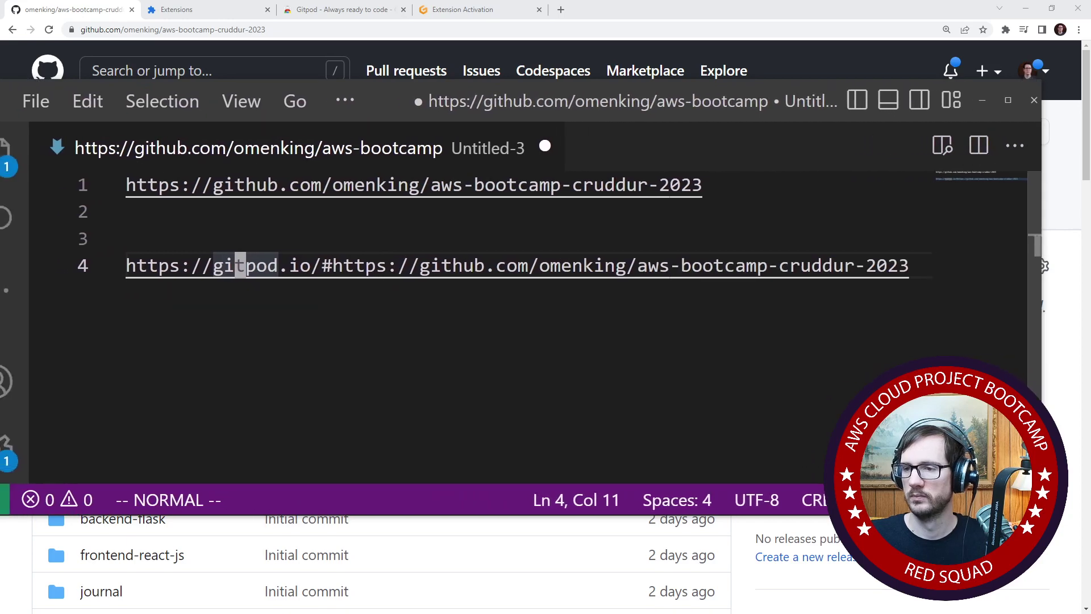
{"action": "left_click", "coordinate": [136, 265]}
{"action": "left_click", "coordinate": [129, 266]}
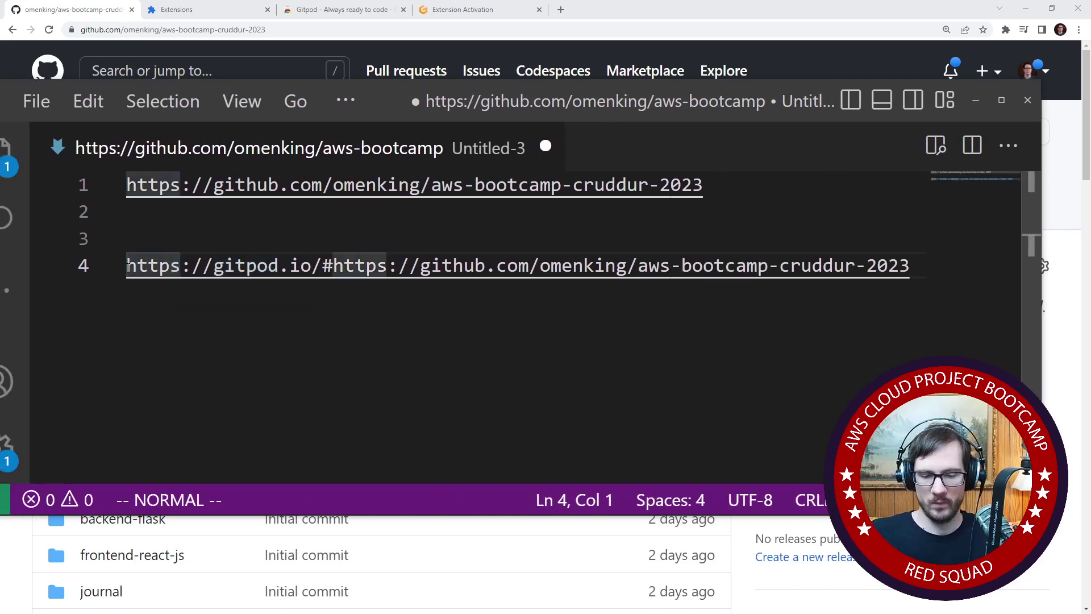
Remove the blank lines so both URLs are consecutive, then paste the Gitpod URL on line 4
{"action": "key", "text": "i"}
{"action": "key", "text": "BackSpace"}
{"action": "key", "text": "BackSpace"}
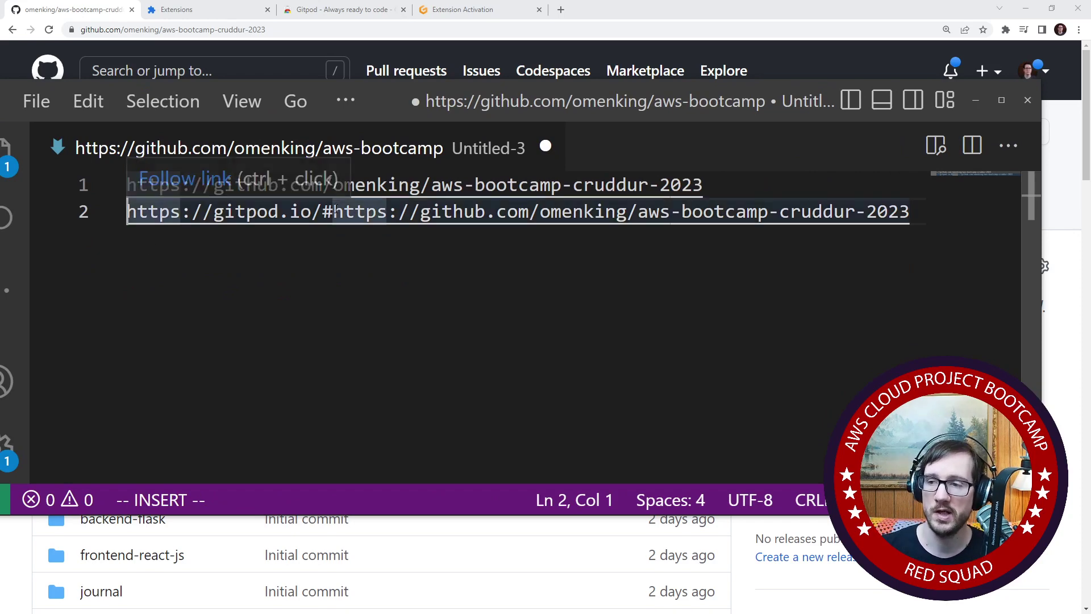
{"action": "left_click_drag", "start_coordinate": [333, 212], "coordinate": [93, 213]}
{"action": "key", "text": "Escape"}
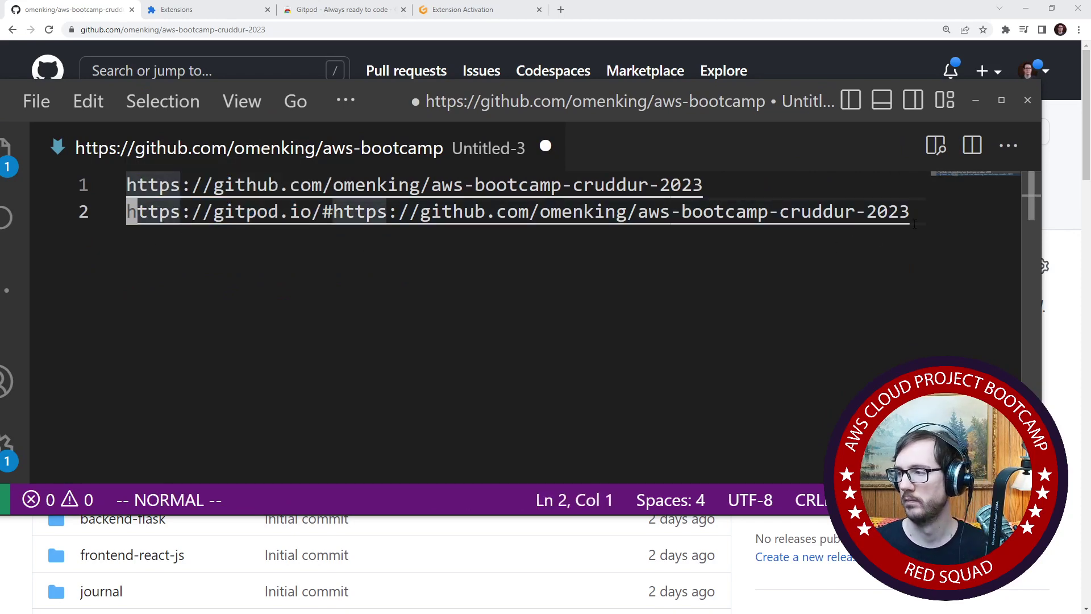
{"action": "key", "text": "$"}
{"action": "key", "text": "o"}
{"action": "key", "text": "Return"}
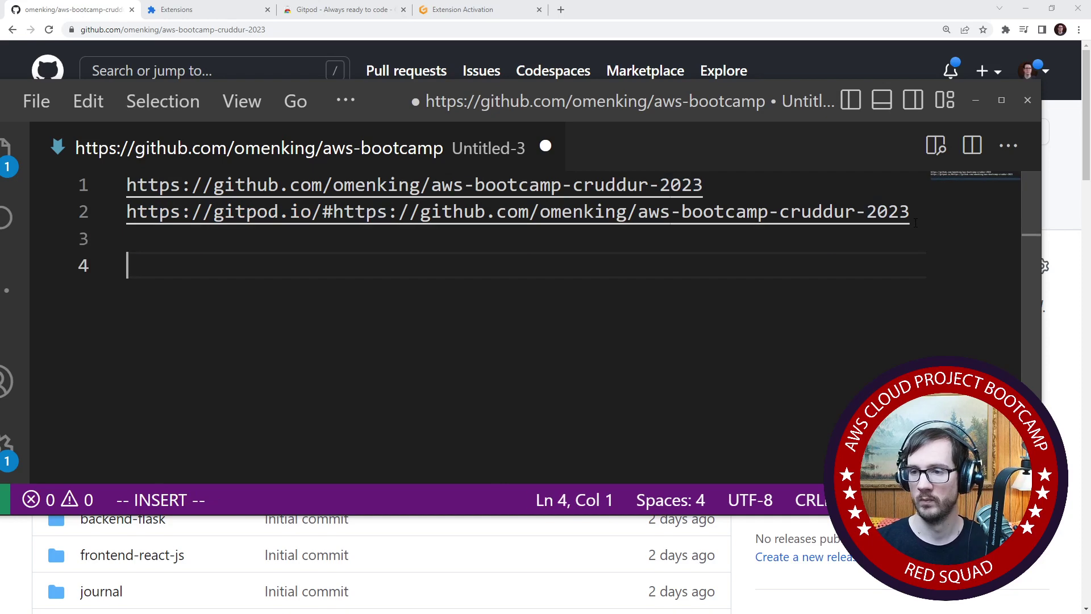
{"action": "key", "text": "ctrl+v"}
{"action": "left_click", "coordinate": [334, 266]}
{"action": "key", "text": "Escape"}
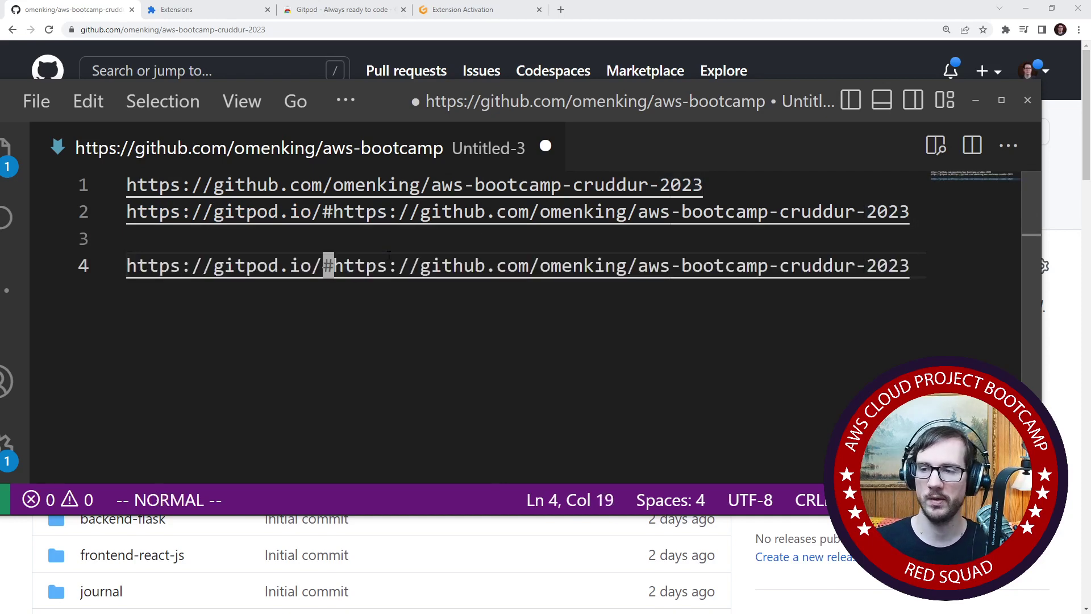
{"action": "key", "text": "l"}
{"action": "key", "text": "shift+c"}
{"action": "key", "text": "Escape"}
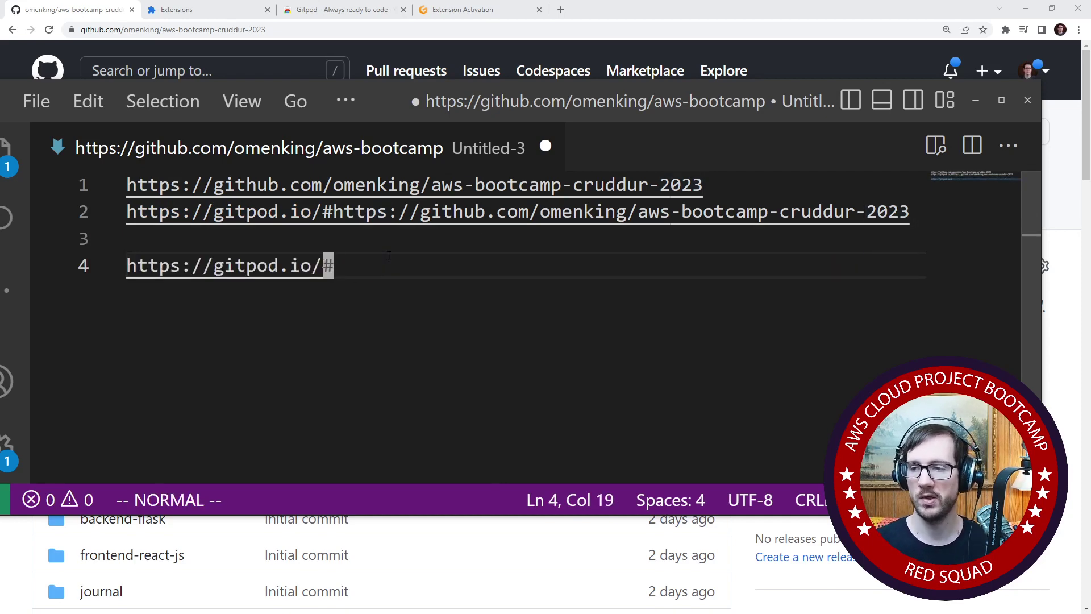
{"action": "left_click", "coordinate": [342, 266]}
{"action": "left_click_drag", "start_coordinate": [341, 266], "coordinate": [138, 264]}
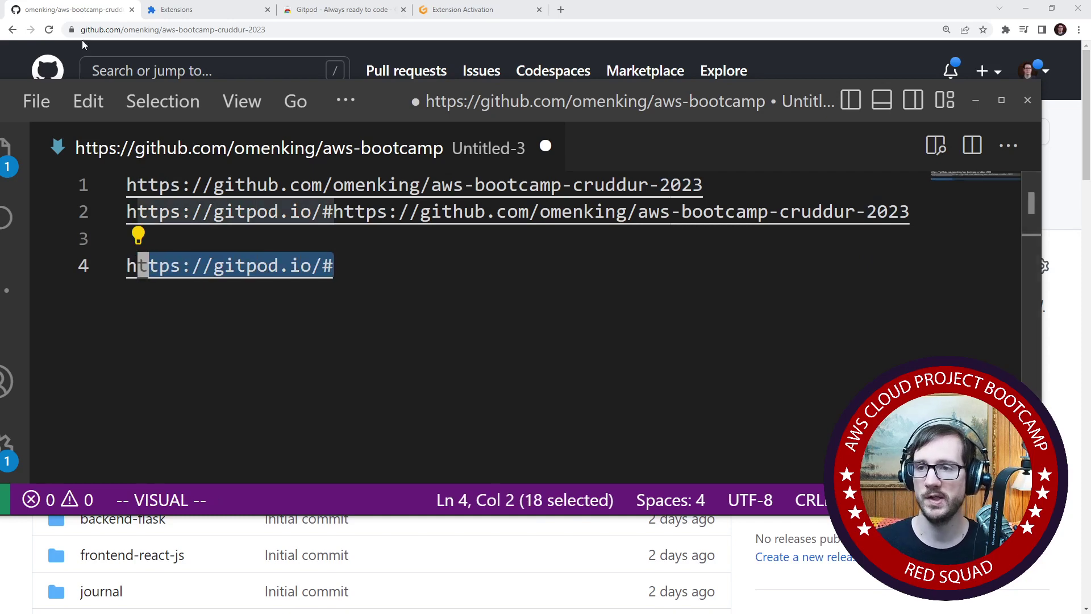
{"action": "key", "text": "y"}
{"action": "key", "text": "k"}
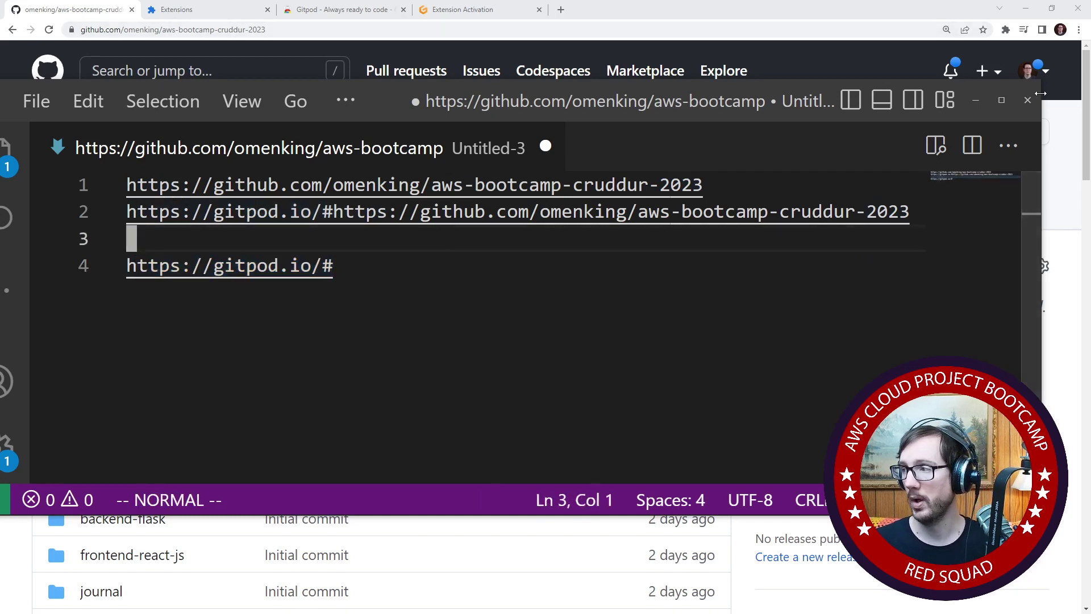
{"action": "left_click_drag", "start_coordinate": [340, 265], "coordinate": [129, 270]}
{"action": "key", "text": "ctrl+c"}
{"action": "key", "text": "y"}
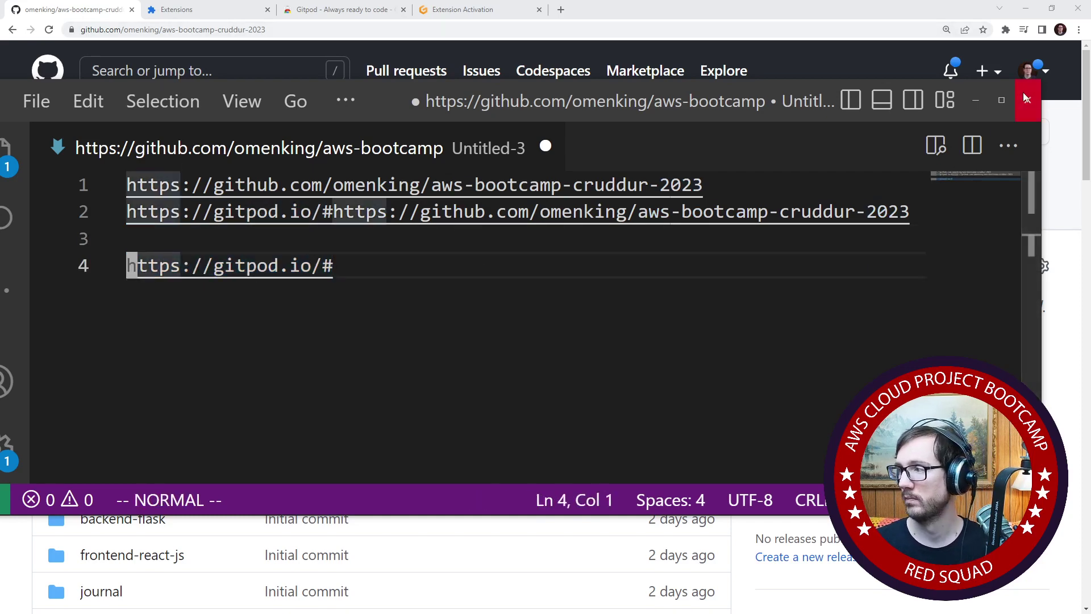
{"action": "left_click", "coordinate": [1065, 194]}
{"action": "left_click", "coordinate": [90, 31]}
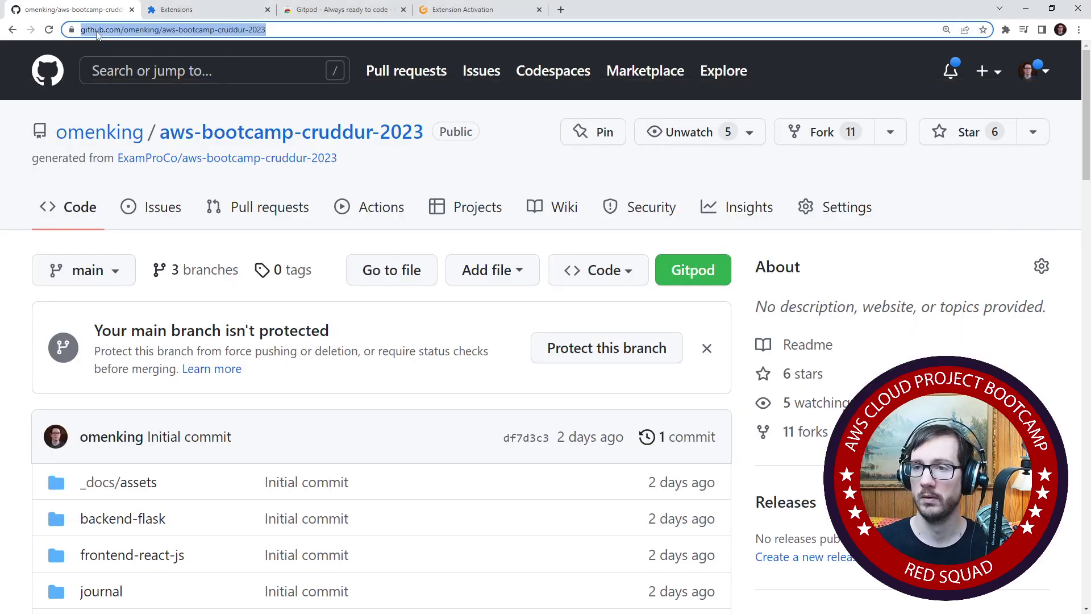
{"action": "left_click", "coordinate": [90, 31]}
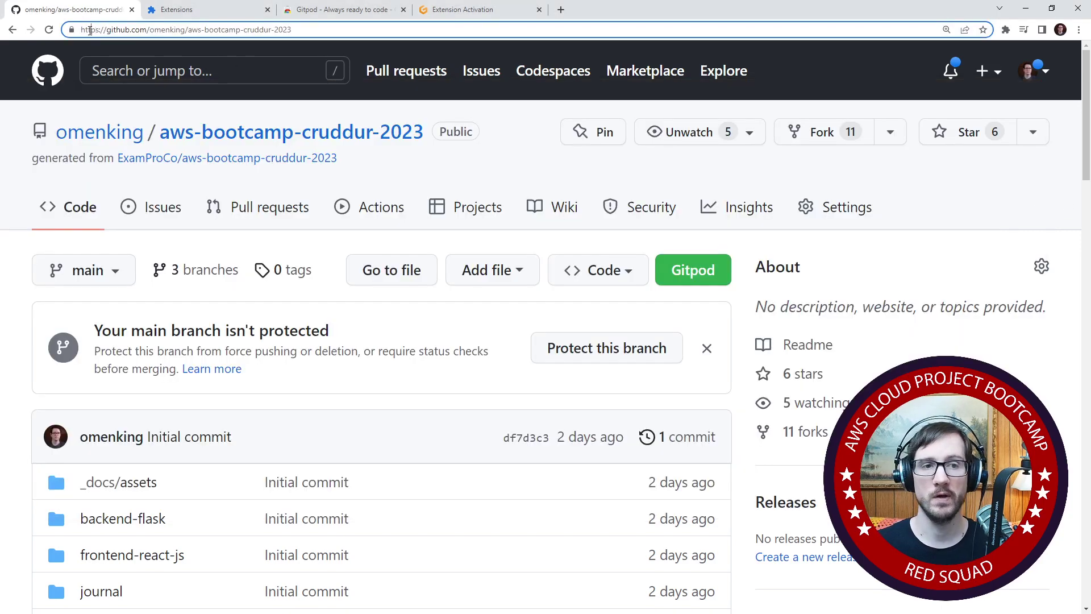
{"action": "key", "text": "ctrl+v"}
{"action": "key", "text": "Return"}
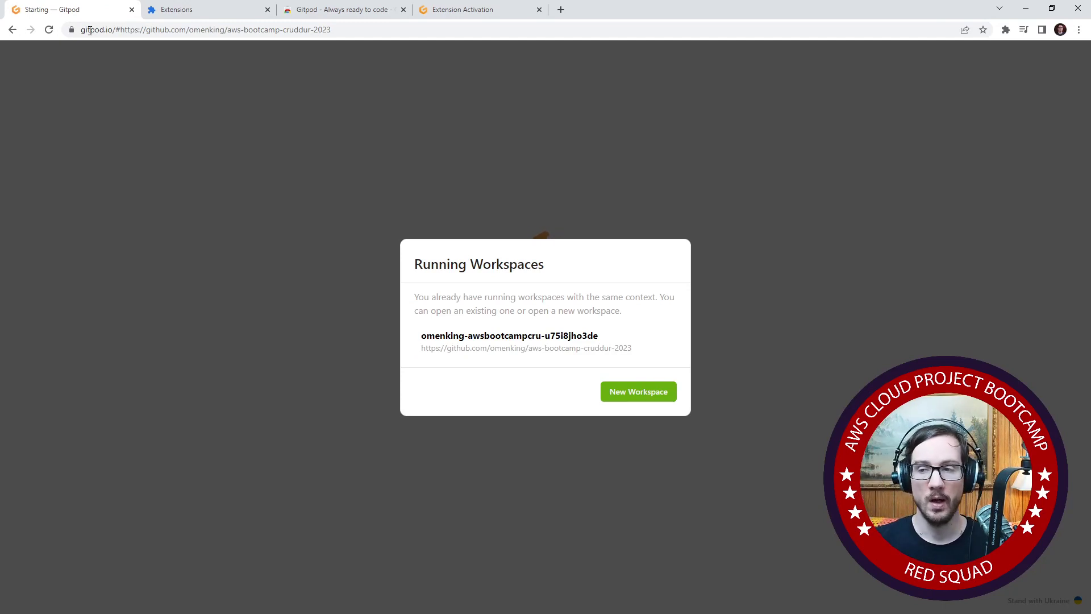
{"action": "left_click", "coordinate": [13, 32]}
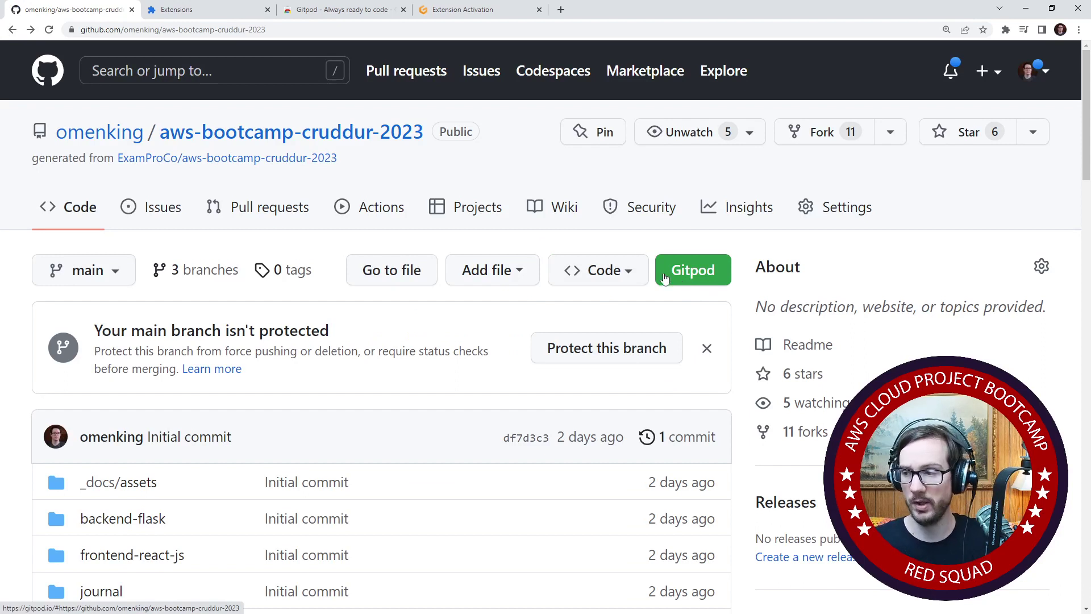
{"action": "left_click", "coordinate": [634, 273]}
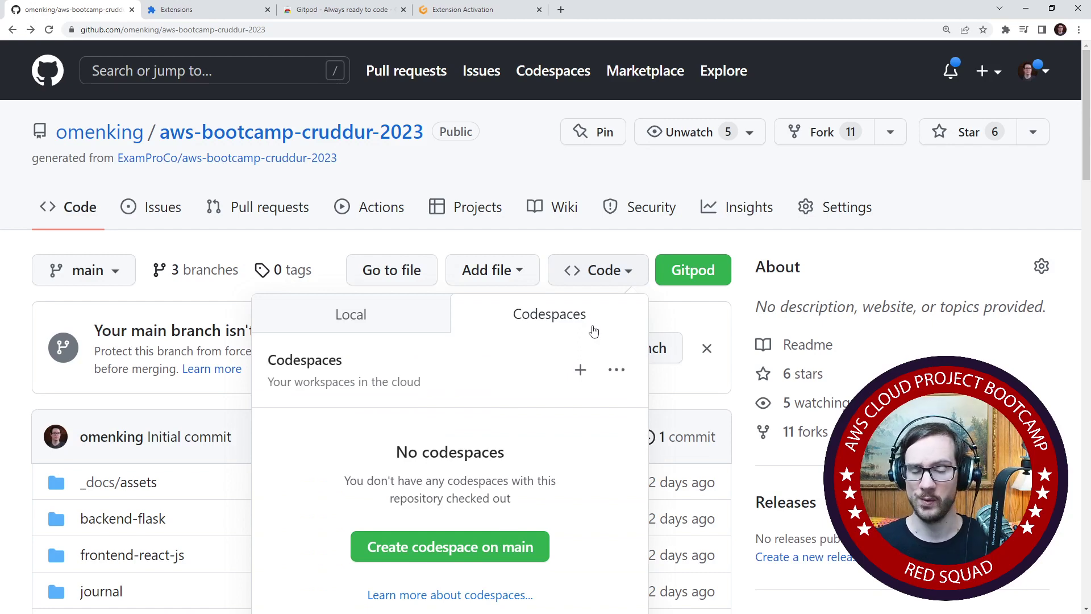
{"action": "left_click", "coordinate": [754, 241]}
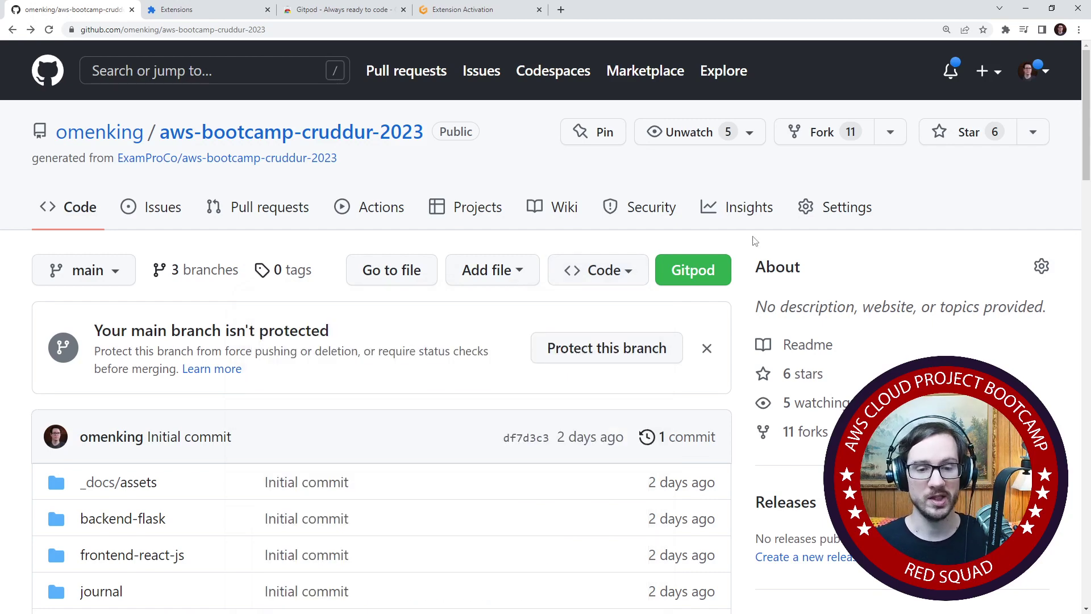